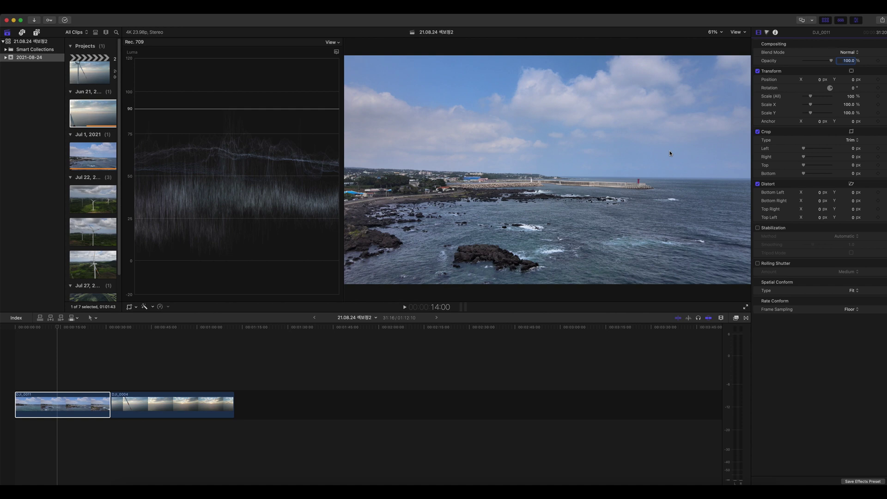
Step: Select the coastal clip DJI_0011, park near 8:09, and list its available colour corrections
key("Return")
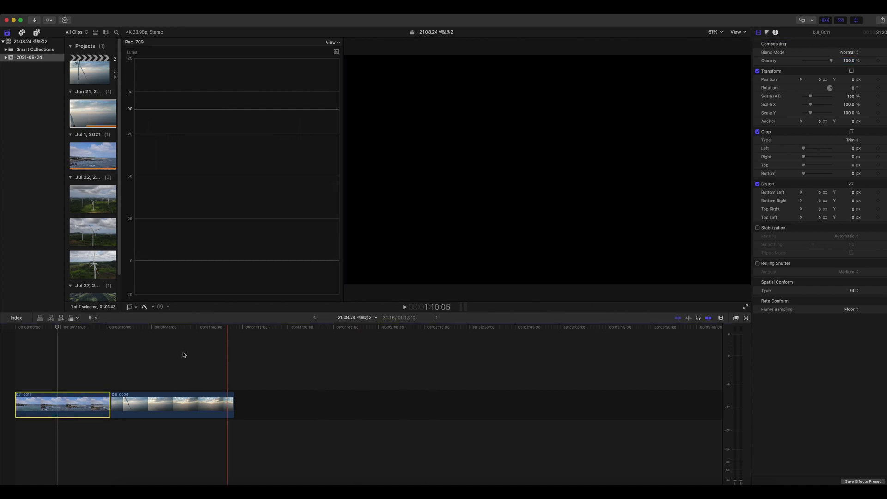
key("super+Right")
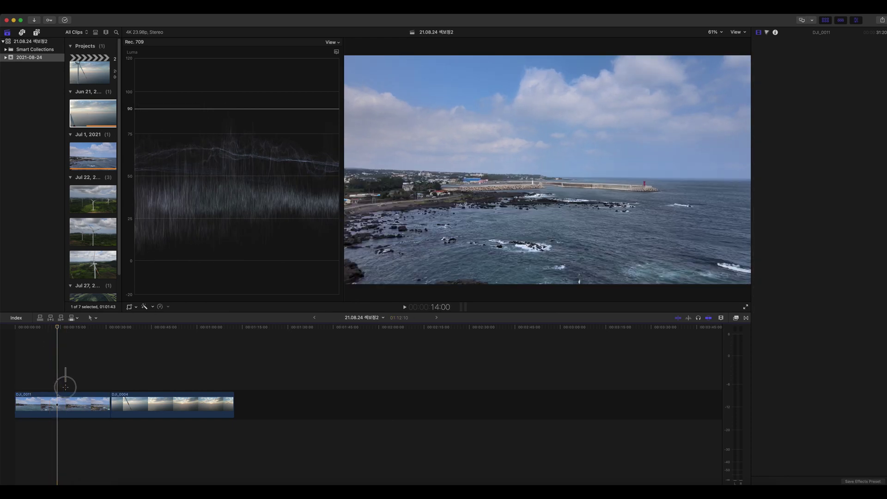
left_click(57, 331)
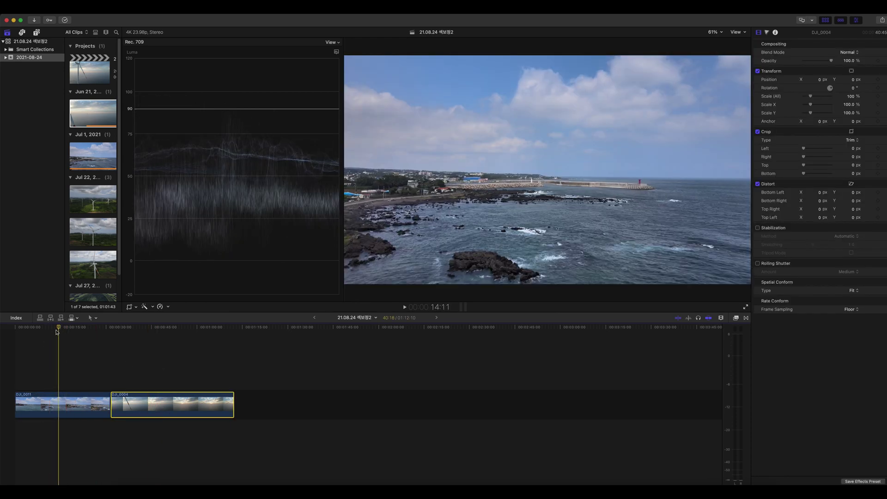
left_click(70, 395)
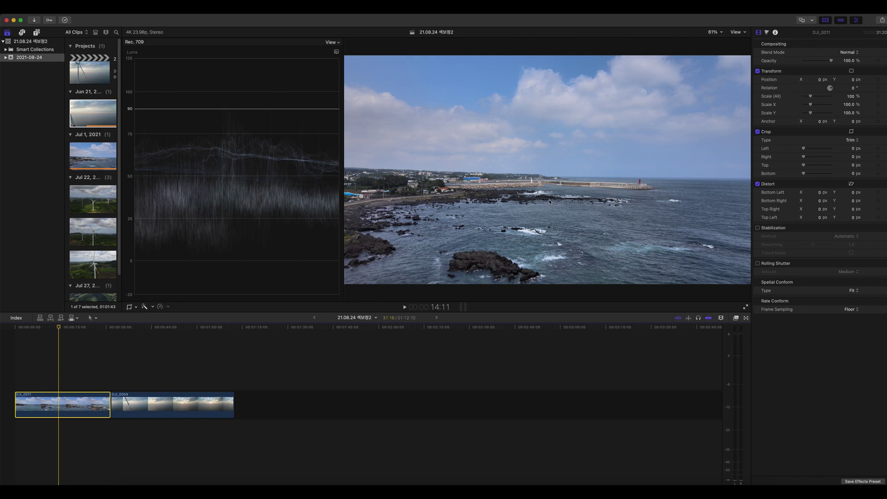
mouse_move(69, 327)
left_mouse_down()
mouse_move(40, 336)
mouse_move(42, 328)
left_mouse_up()
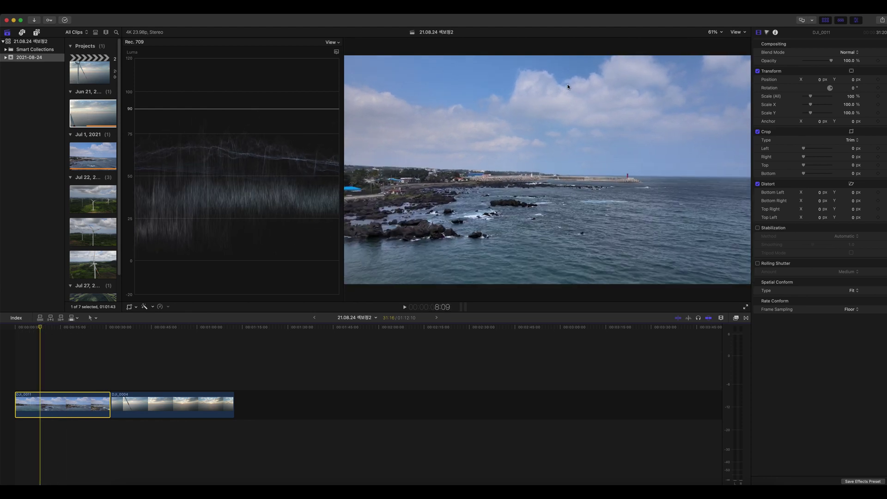
left_click(766, 33)
left_click(778, 43)
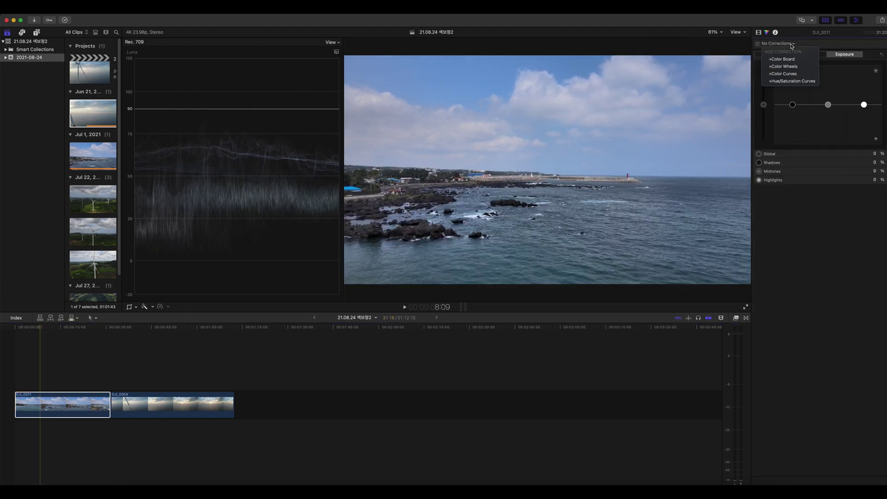
Step: Add a Color Curves correction to DJI_0011 and place upper, middle and lower luma points
left_click(800, 75)
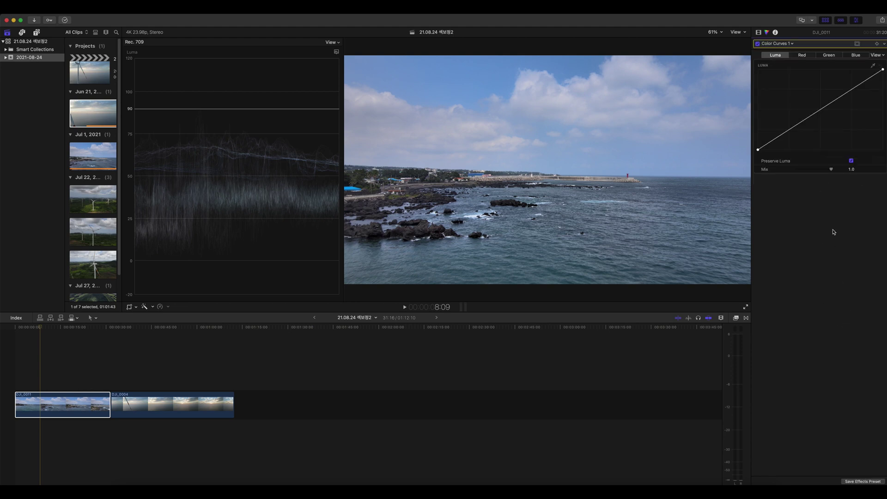
left_click(853, 89)
left_click(823, 108)
left_click(791, 129)
Step: Refresh the luma waveform scope, then lift the highlight luma point to brighten the sky
left_click(738, 32)
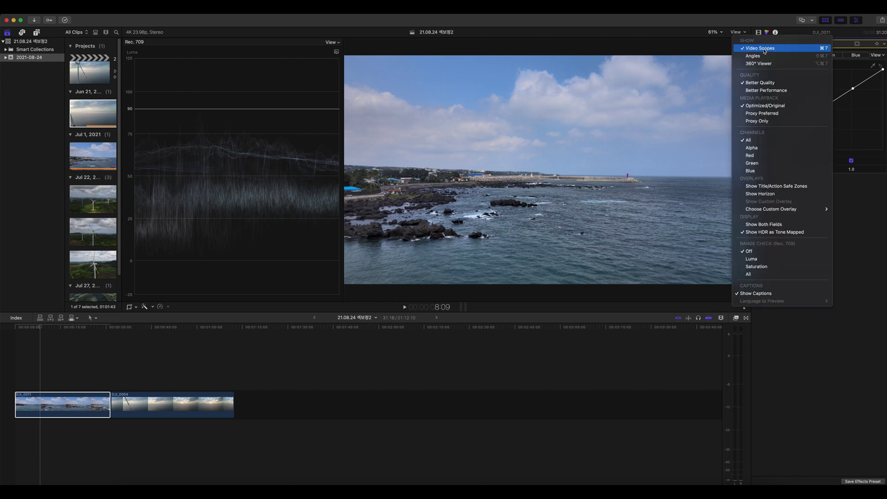
left_click(759, 48)
left_click(736, 32)
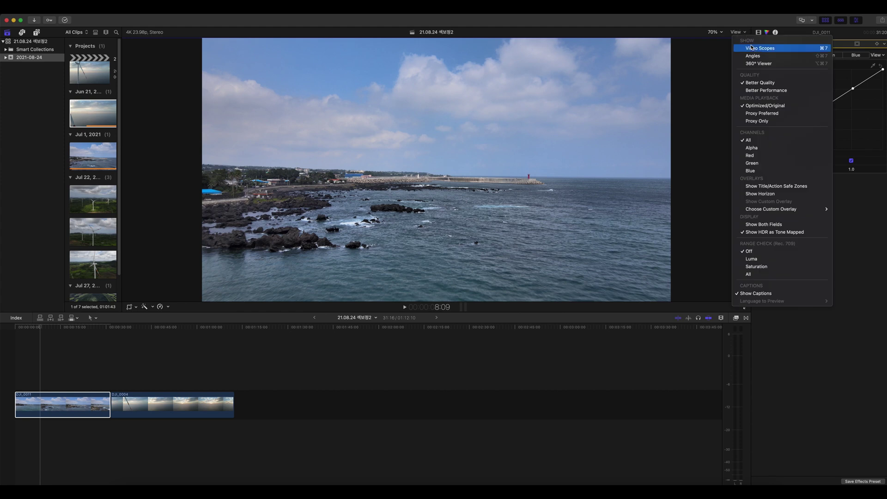
left_click(751, 48)
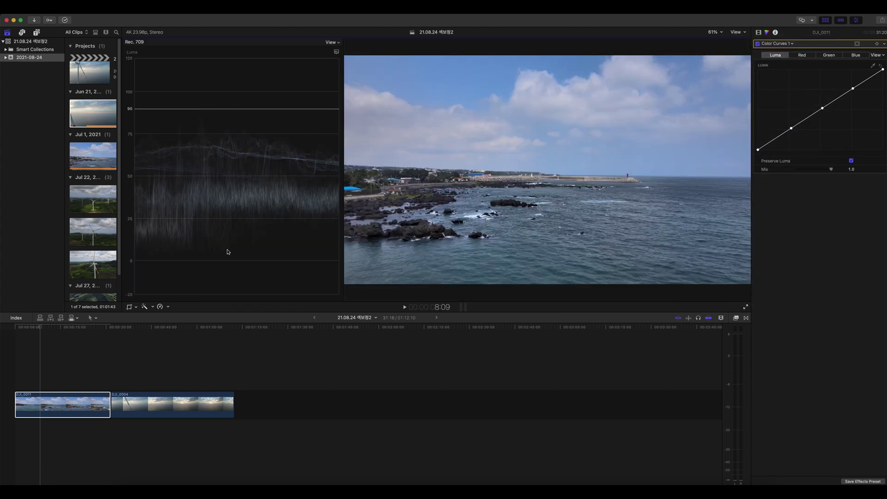
left_click_drag(856, 88, 847, 80)
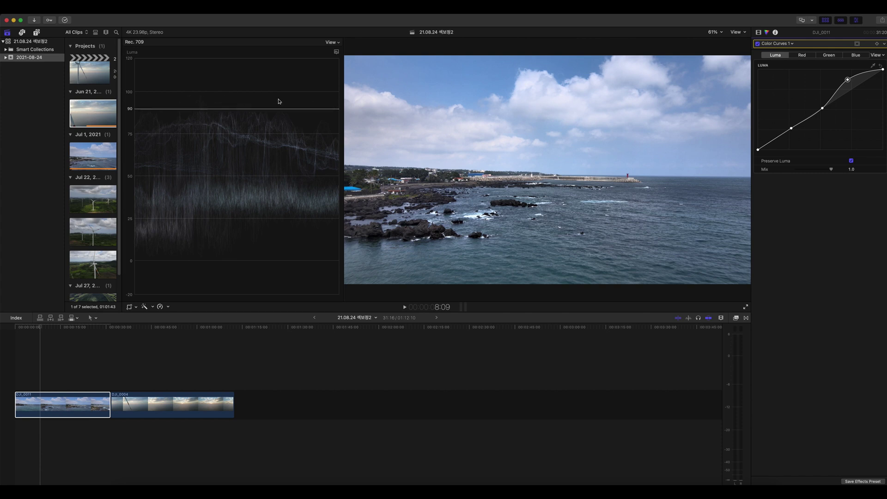
left_click_drag(847, 80, 837, 68)
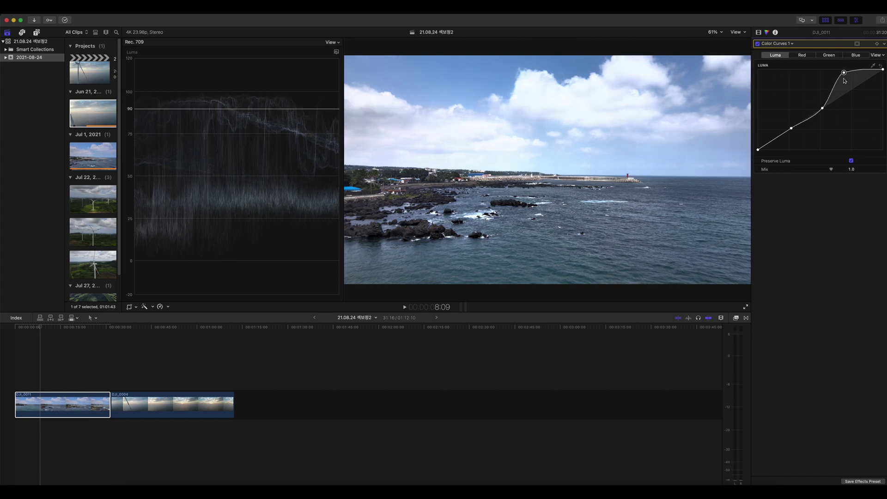
mouse_move(844, 74)
left_mouse_down()
mouse_move(844, 83)
mouse_move(855, 79)
left_mouse_up()
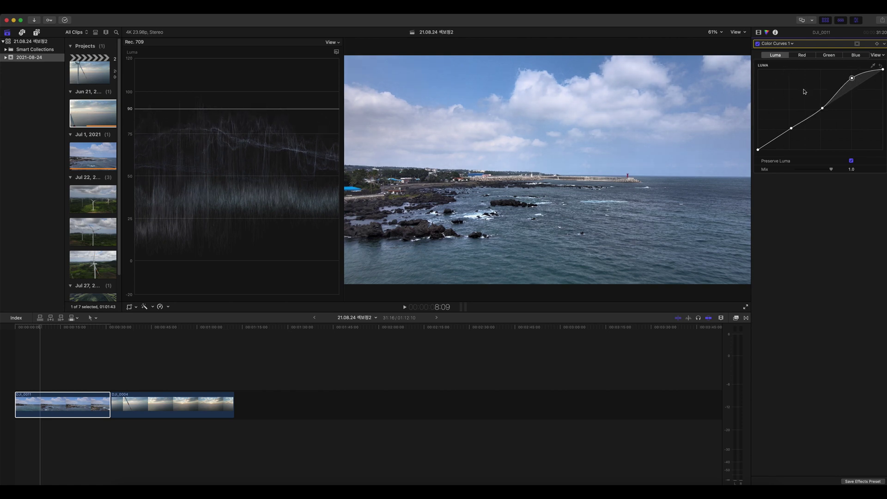
Step: Toggle the Color Curves correction off and on repeatedly to compare against the original
left_click(758, 45)
left_click(757, 44)
left_click(758, 45)
left_click(757, 44)
left_click(757, 44)
left_click(758, 44)
left_click(758, 45)
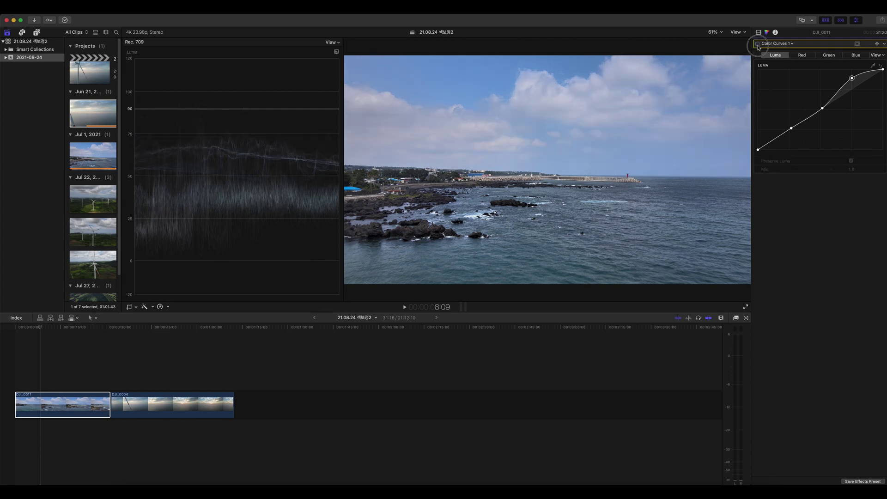
left_click(757, 45)
left_click(758, 44)
left_click(758, 45)
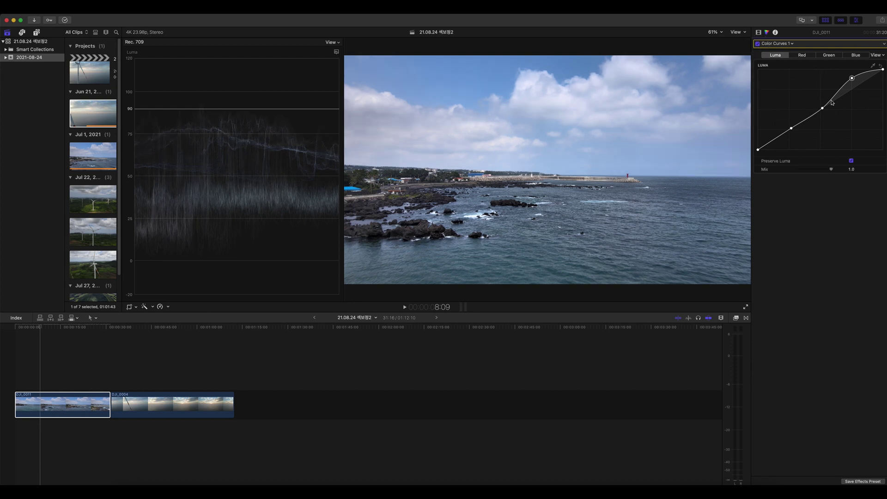
Step: Add a slightly lowered point above mid-curve on the luma curve and compare it
left_click_drag(837, 96, 837, 99)
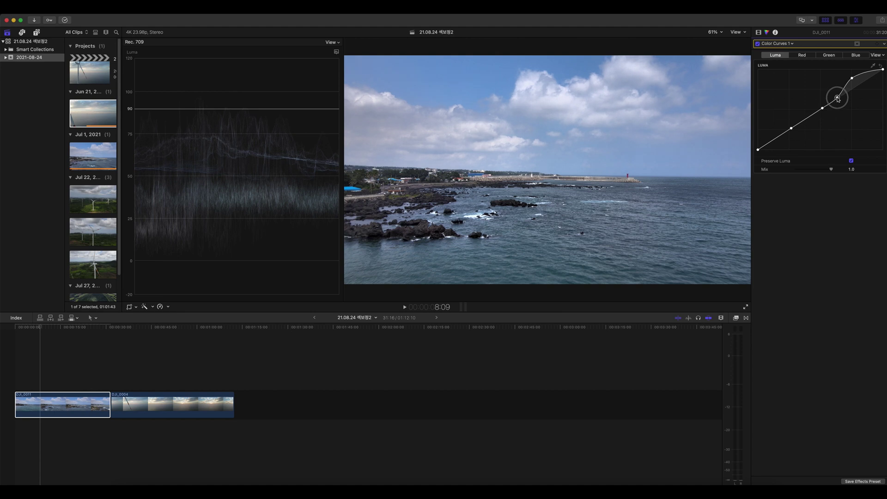
left_click(757, 45)
left_click(758, 44)
left_click(757, 44)
left_click(757, 44)
Step: Play DJI_0011 from the timeline start, toggling the curve correction to compare during playback
key("Home")
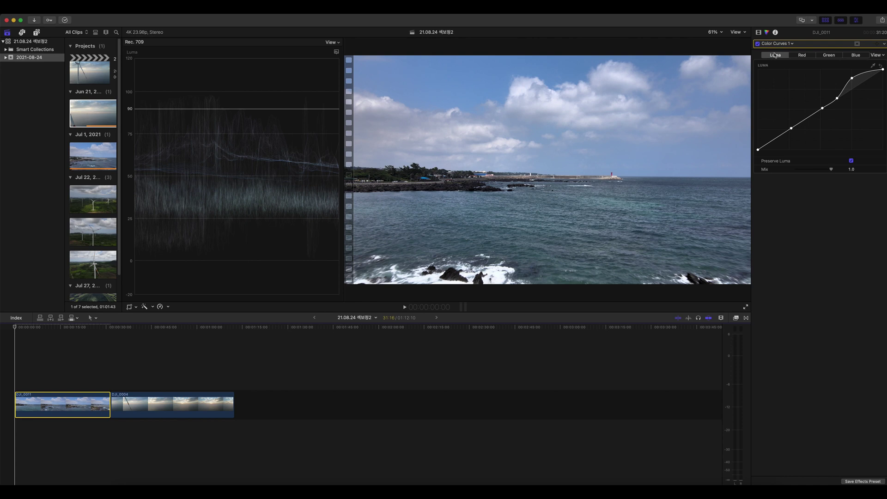
left_click(758, 44)
key("space")
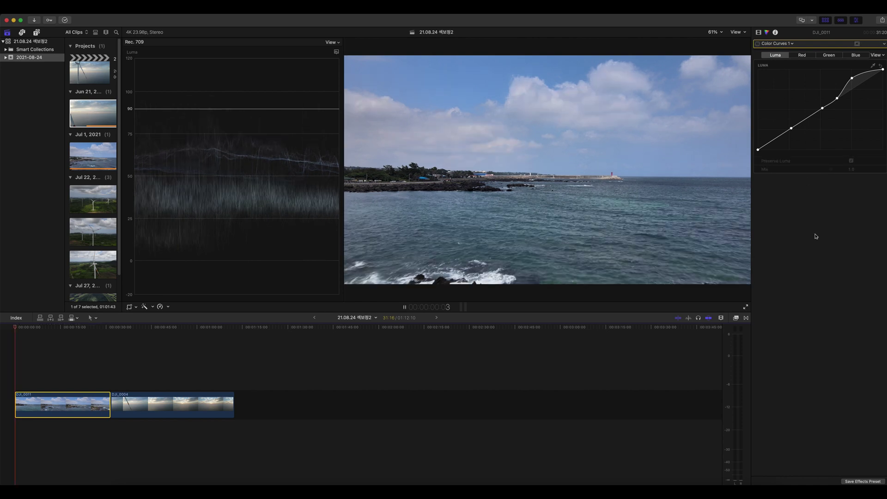
left_click(757, 44)
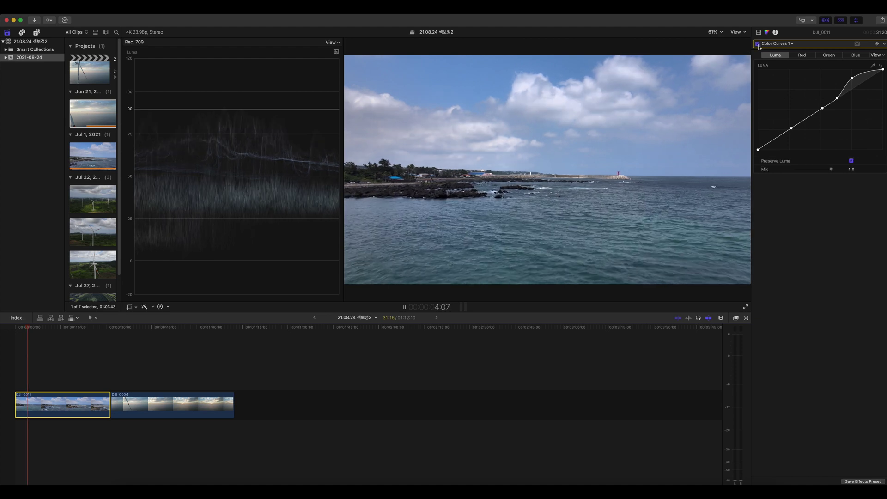
left_click(757, 44)
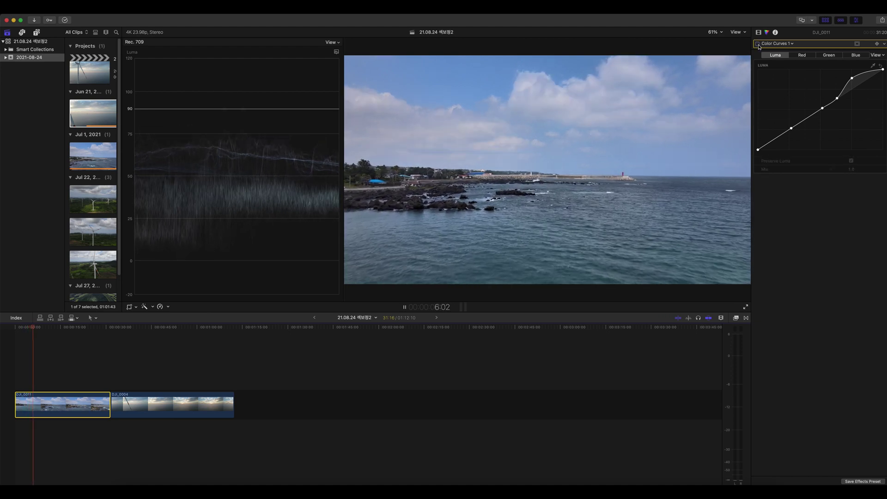
left_click(757, 44)
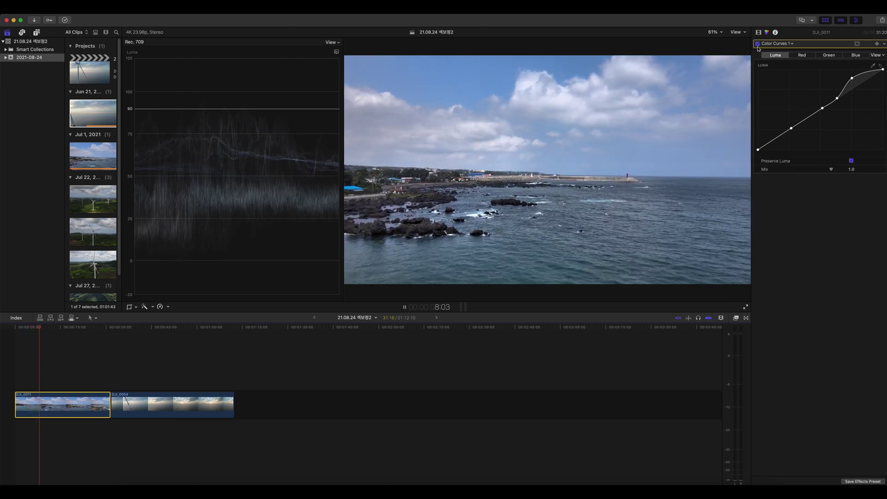
left_click(758, 47)
left_click(758, 46)
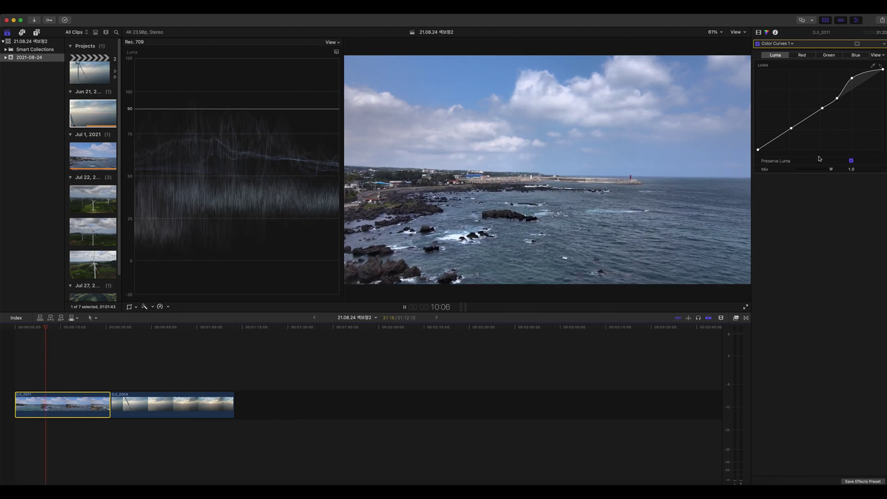
key("space")
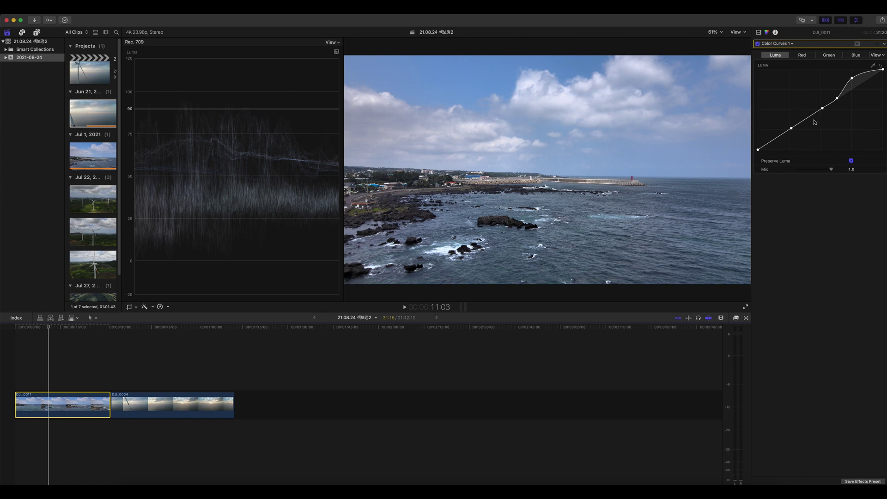
Step: Return to an earlier frame, nudge the lower luma point and add a lifted shadow point
left_click_drag(34, 326, 29, 334)
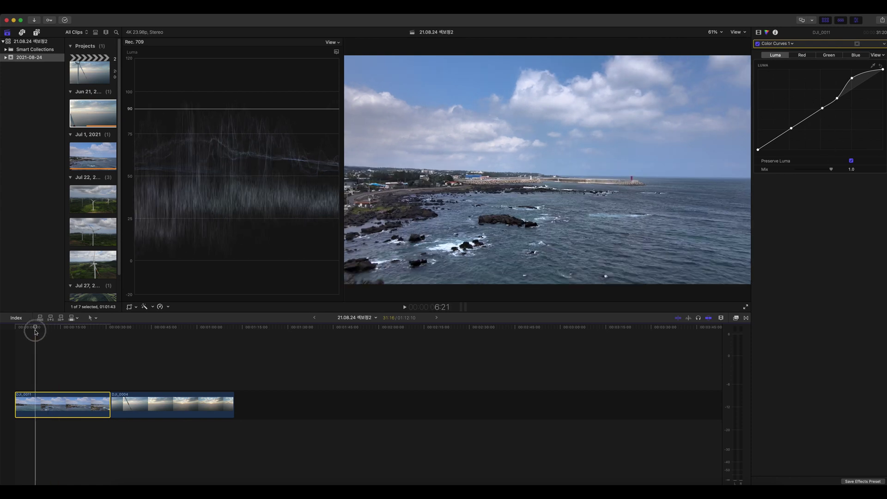
key("space")
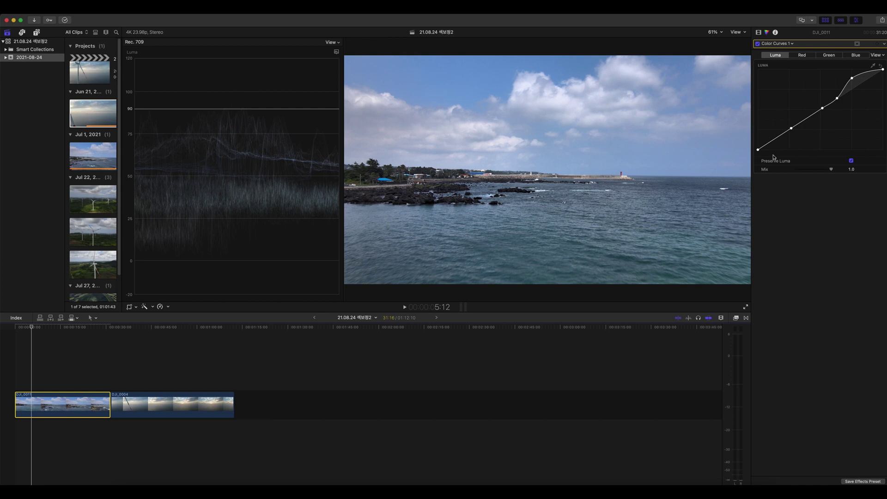
left_click(790, 129)
left_click_drag(791, 131, 793, 133)
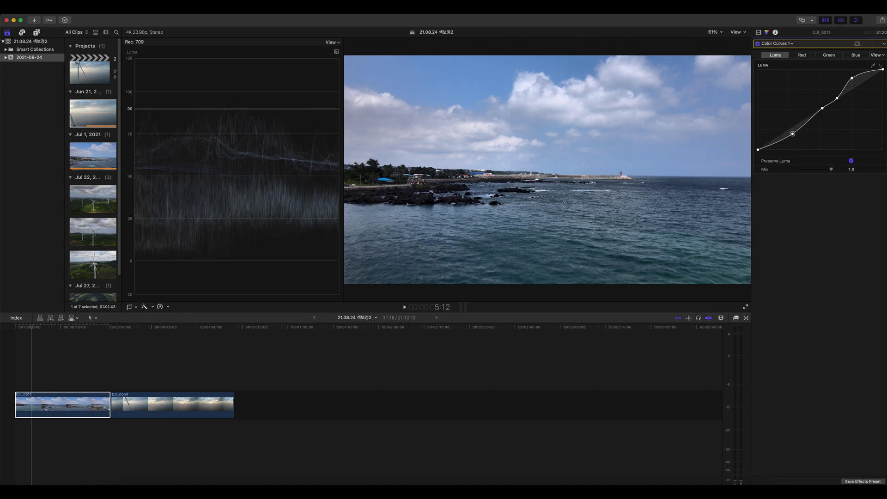
left_click_drag(777, 144, 777, 141)
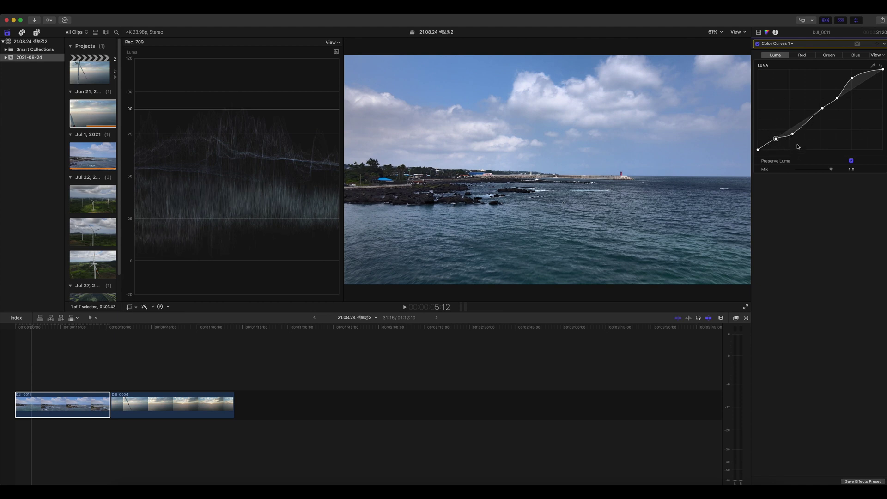
Step: Toggle the Color Curves correction off and on to judge the shadow lift
left_click(758, 44)
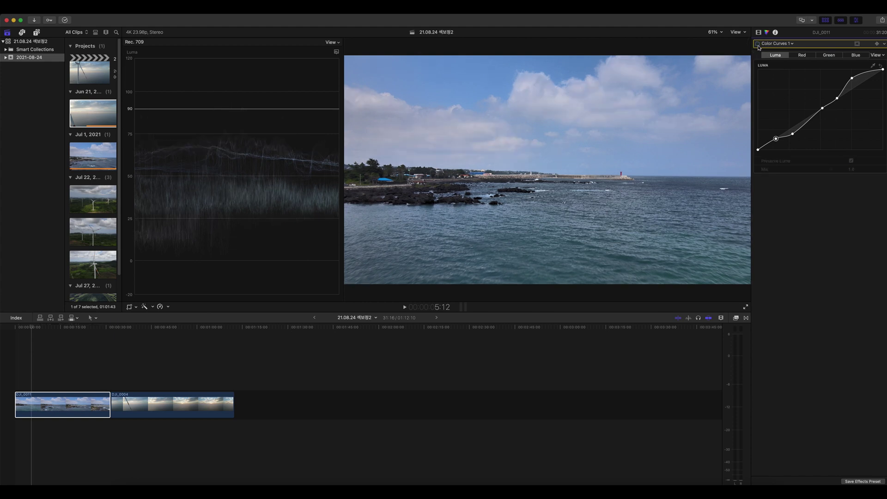
left_click(757, 44)
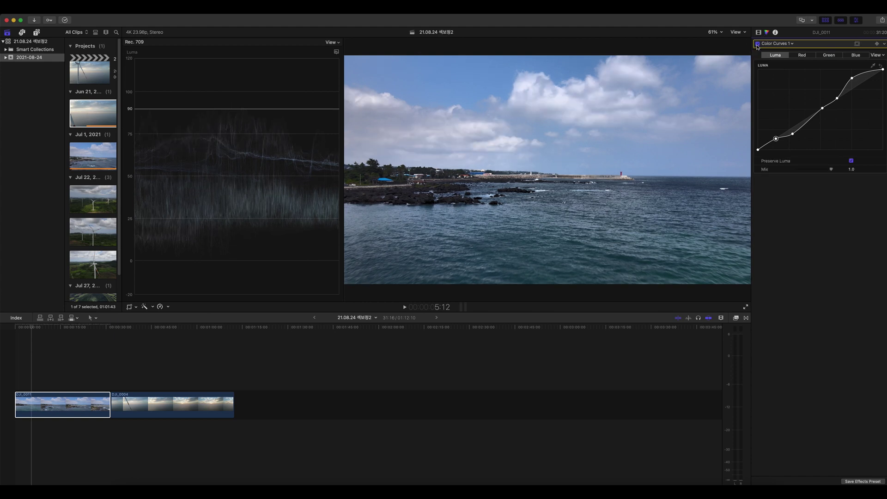
left_click(758, 44)
left_click(758, 43)
Step: Compare the curve once more, then jump to Resolve's wind-turbine shot at 00:00:10:16
left_click(759, 44)
left_click(758, 43)
left_click(758, 44)
left_click(758, 44)
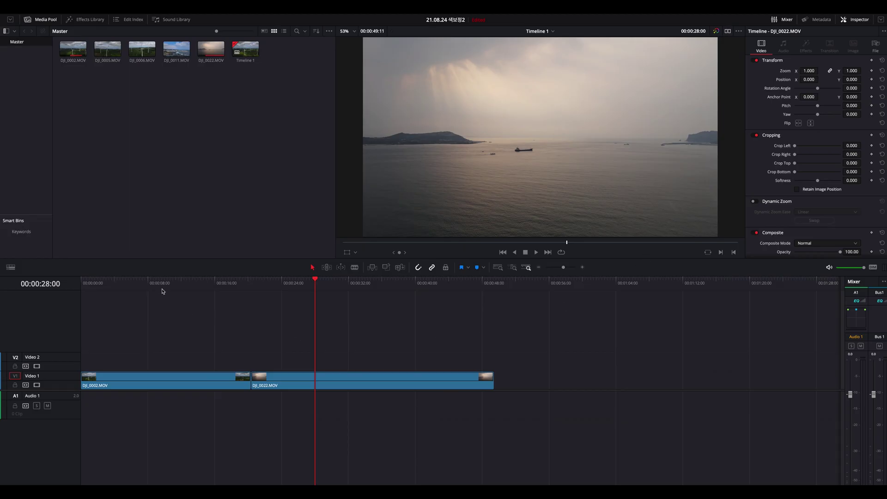
left_click(170, 282)
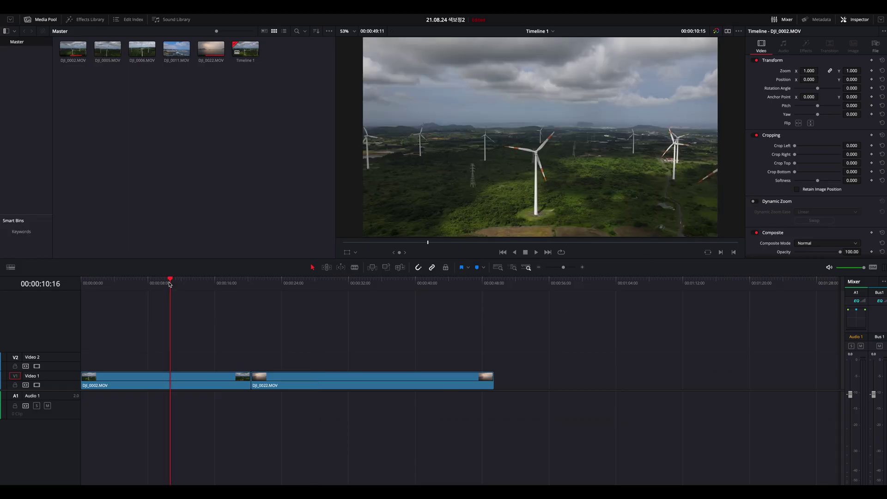
Step: Scrub through both clips, select DJI_0002.MOV at 00:00:17:05, and switch to the Color page
left_click(369, 282)
left_click(152, 283)
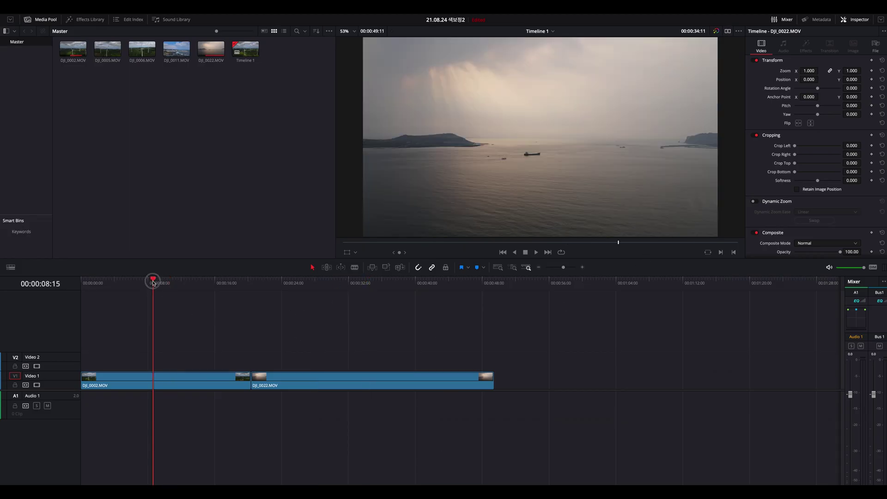
mouse_move(153, 282)
left_mouse_down()
mouse_move(144, 284)
mouse_move(225, 289)
left_mouse_up()
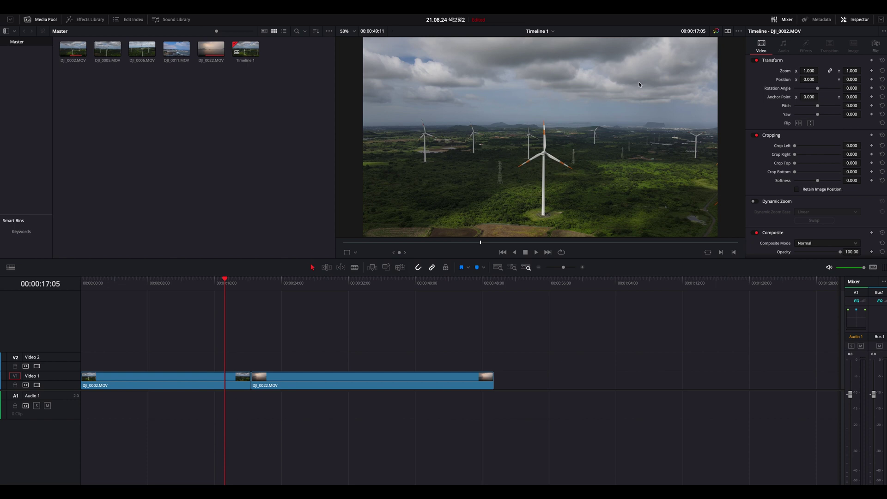
left_click(226, 383)
key("shift+6")
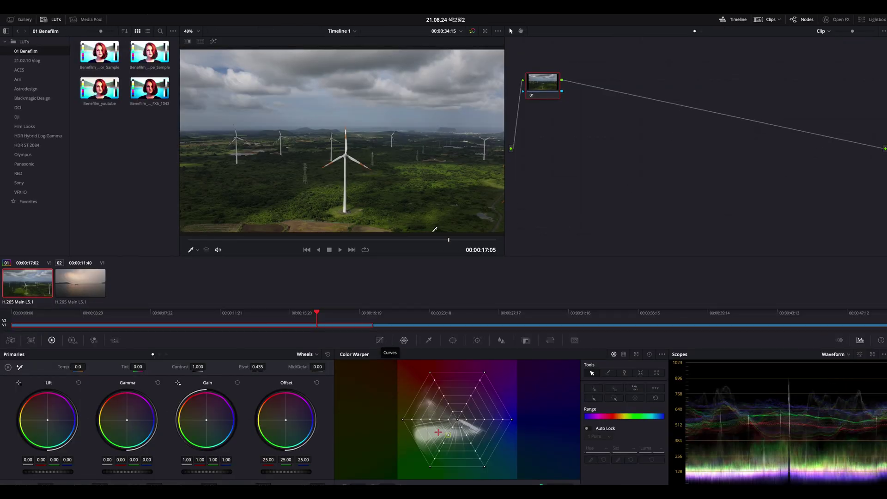
Step: Open Custom Curves, add serial node 02, and place four points along its curve
left_click(380, 340)
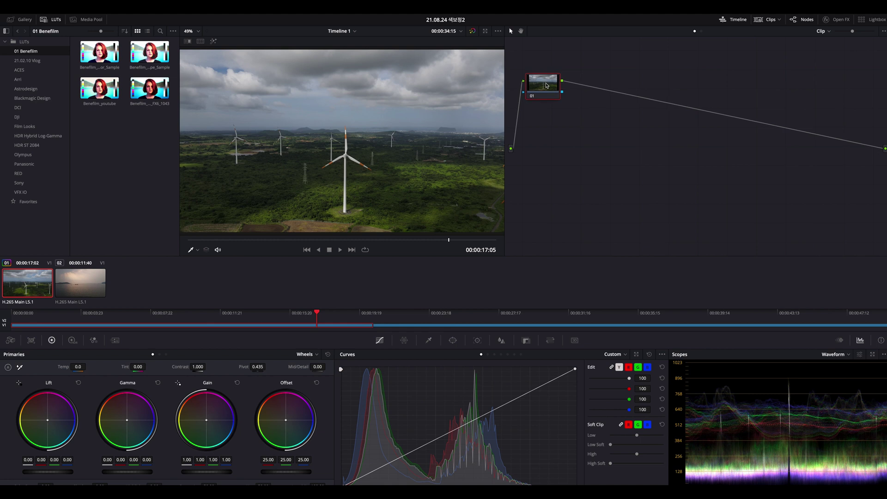
key("alt+s")
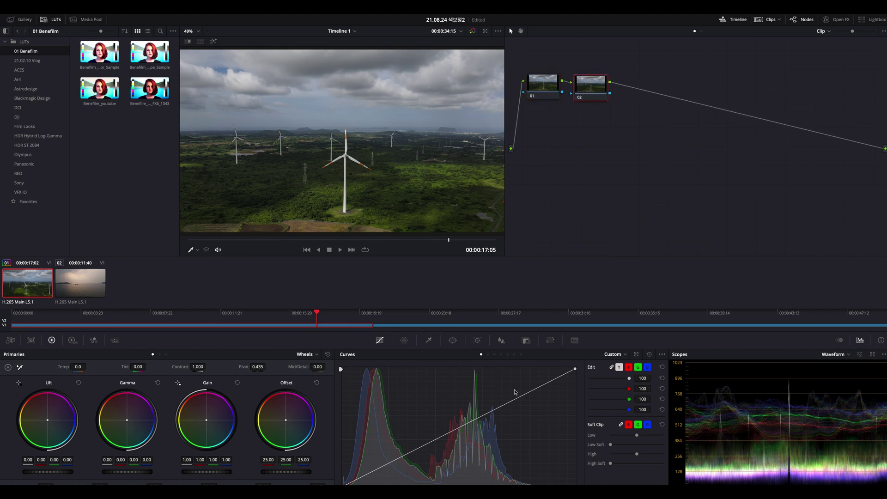
left_click(531, 392)
left_click(481, 416)
left_click(435, 440)
left_click(388, 463)
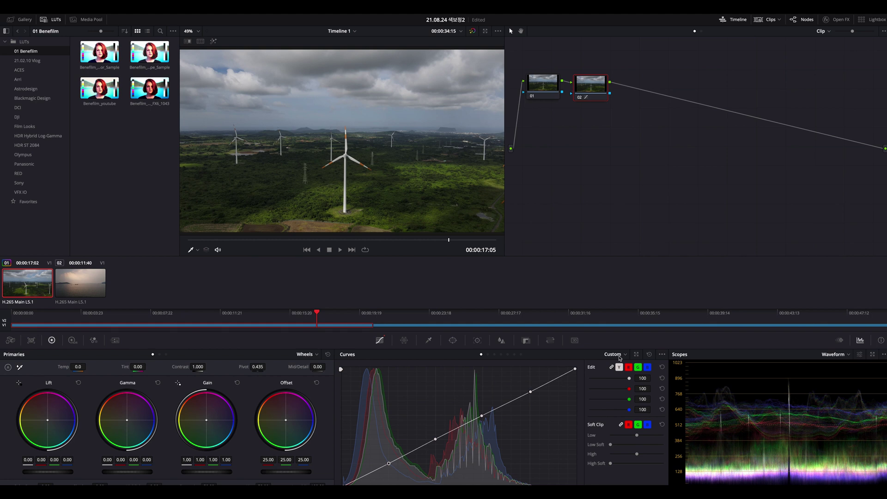
Step: Raise node 02's upper curve point, add a smoothing point, and toggle the node to compare
left_click_drag(531, 393, 527, 381)
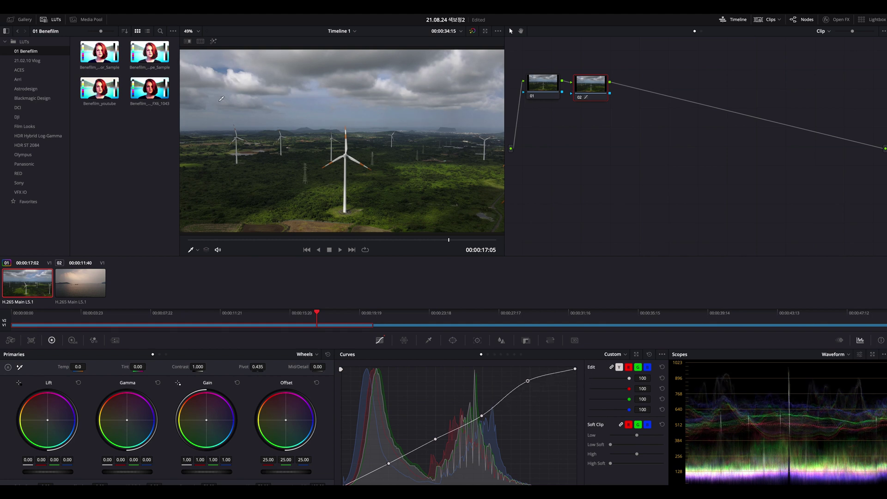
mouse_move(528, 382)
left_mouse_down()
mouse_move(530, 392)
mouse_move(526, 381)
left_mouse_up()
left_click_drag(499, 404, 499, 407)
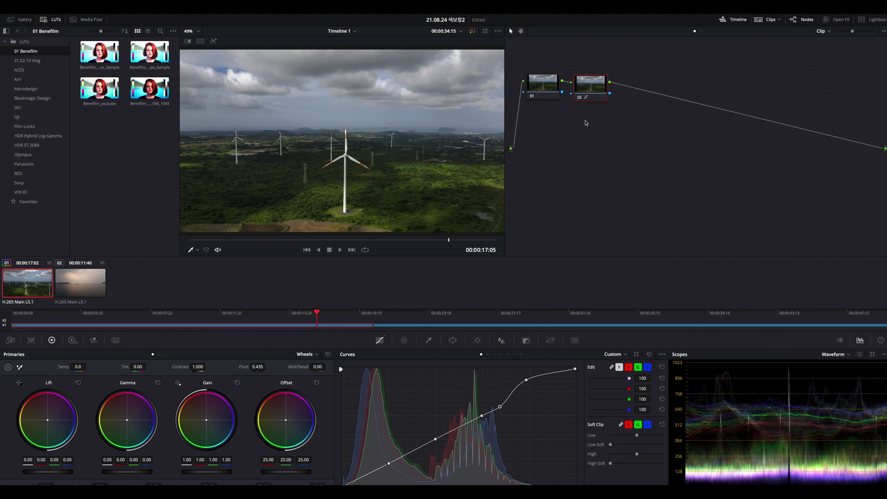
key("ctrl+d")
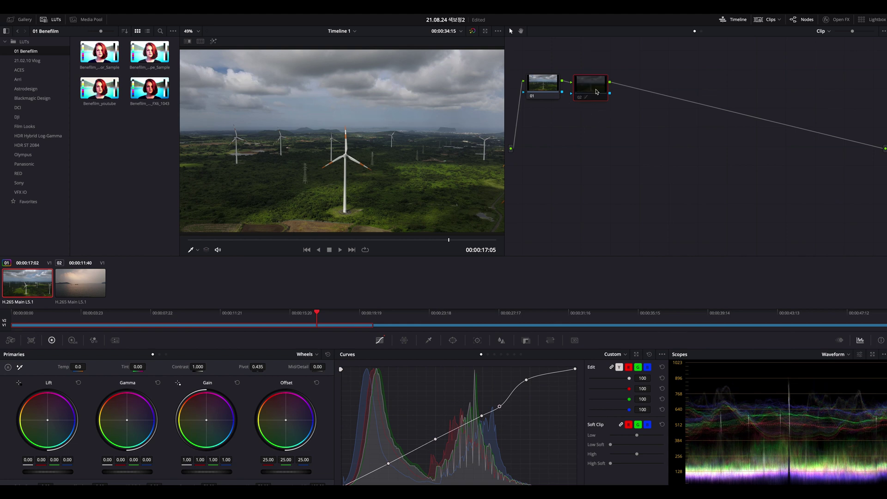
key("ctrl+d")
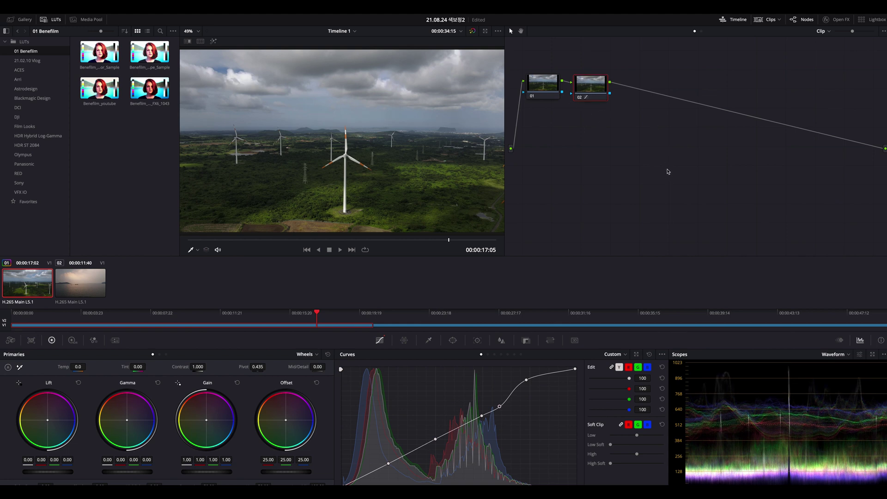
key("ctrl+d")
key("ctrl+d")
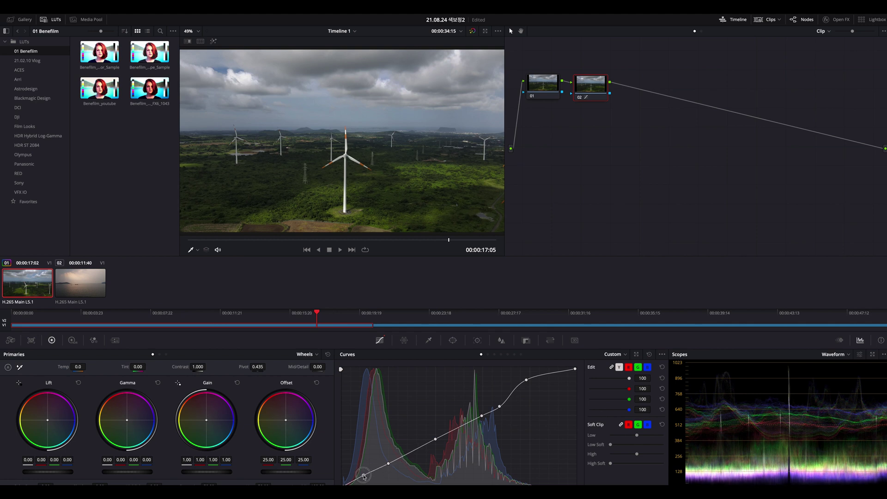
Step: Add and adjust low points on node 02's curve to lift the turbine shadows, then compare
left_click_drag(364, 477, 363, 474)
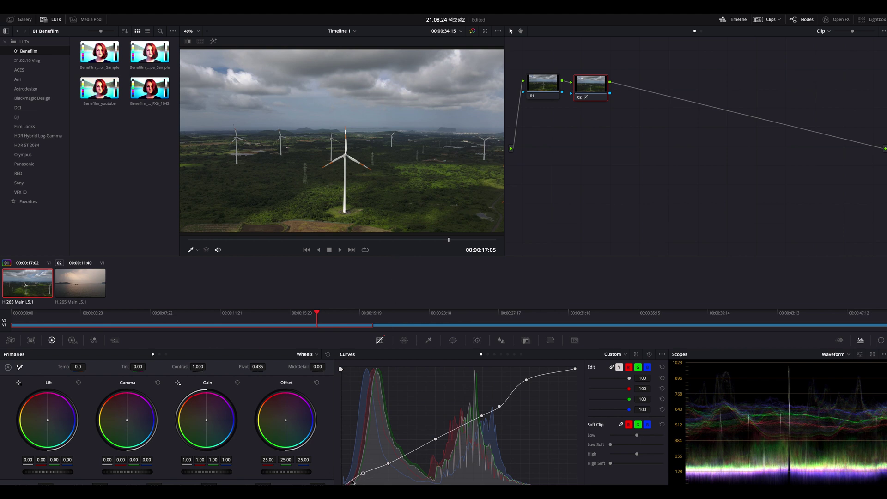
left_click_drag(352, 482, 354, 483)
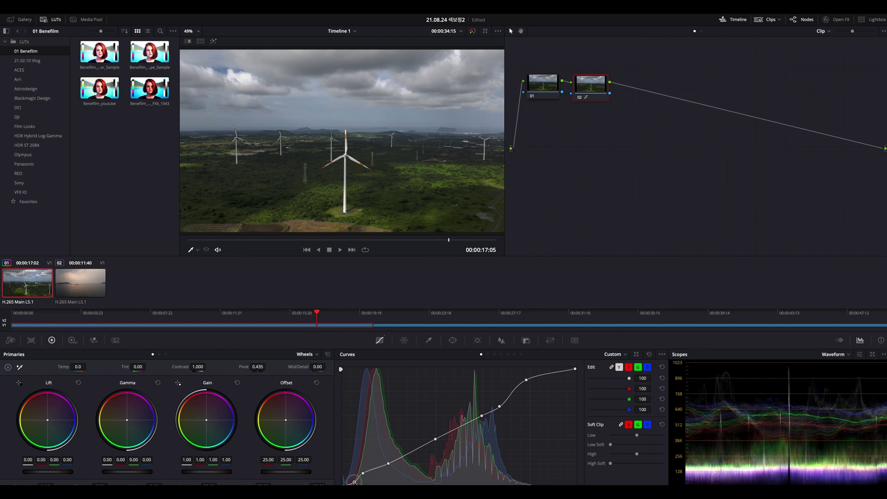
left_click_drag(376, 471, 388, 465)
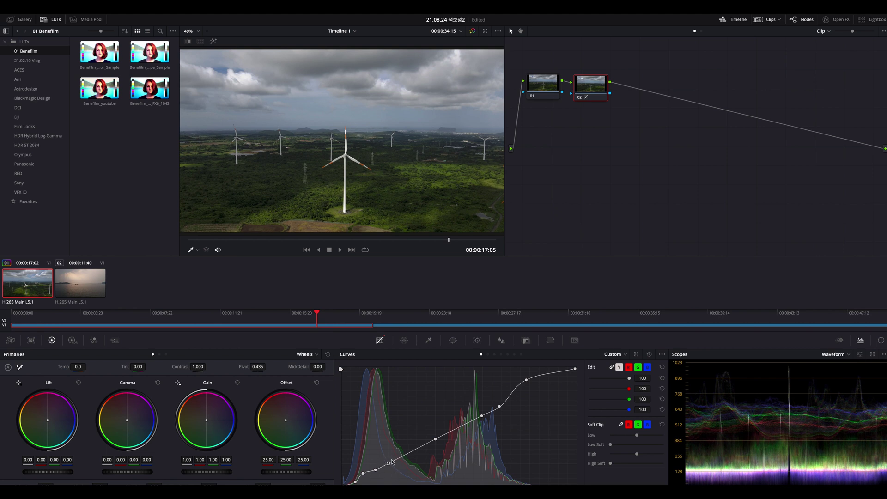
left_click_drag(389, 464, 386, 461)
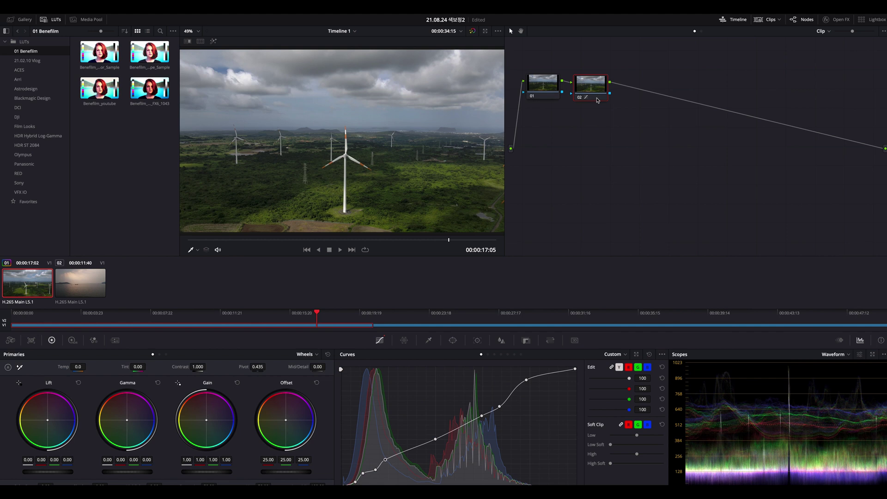
key("ctrl+d")
key("ctrl+d")
key("ctrl+d")
key("ctrl+d")
key("ctrl+Up")
Step: Back in Final Cut Pro, add a Hue/Saturation Curves correction to DJI_0011 at 15:07
left_click(268, 367)
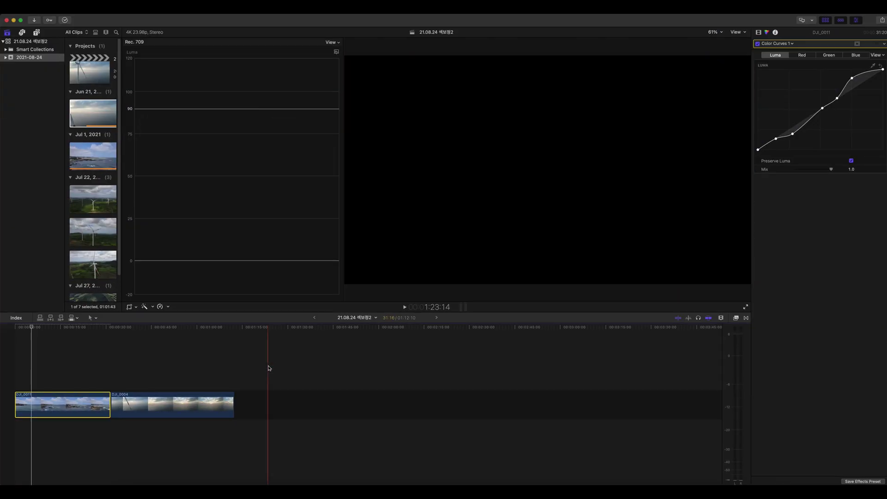
left_click(61, 329)
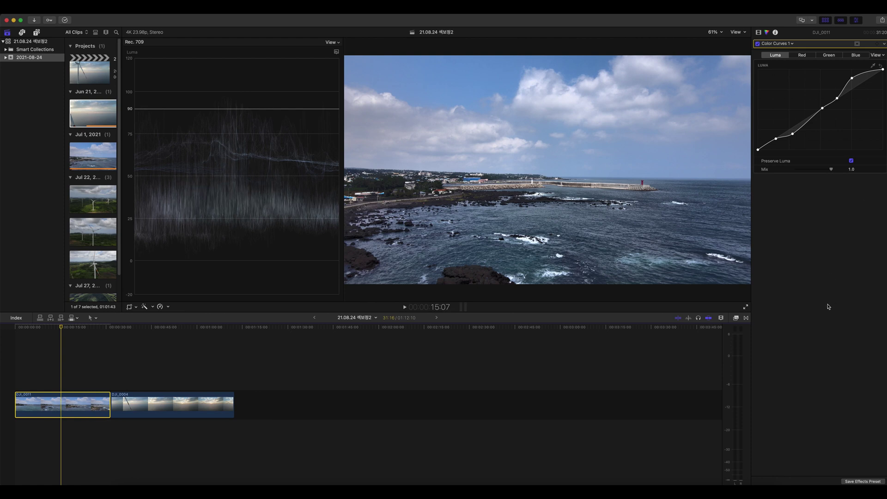
left_click(791, 44)
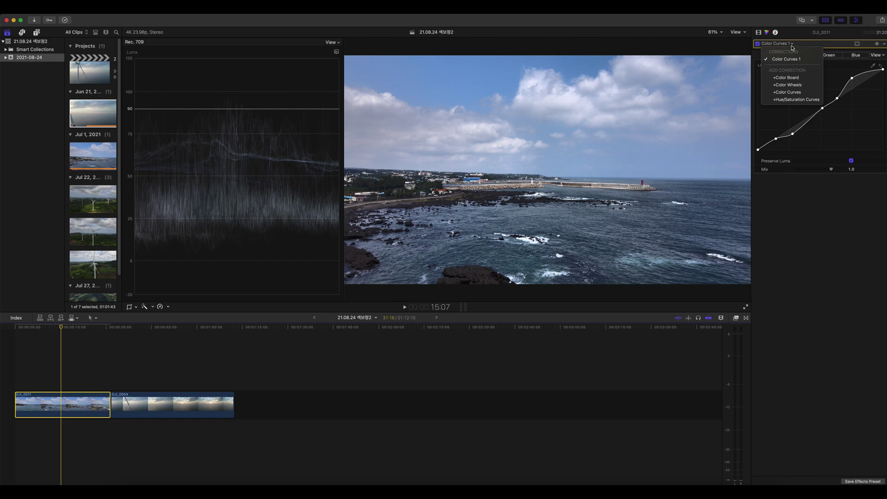
left_click(796, 99)
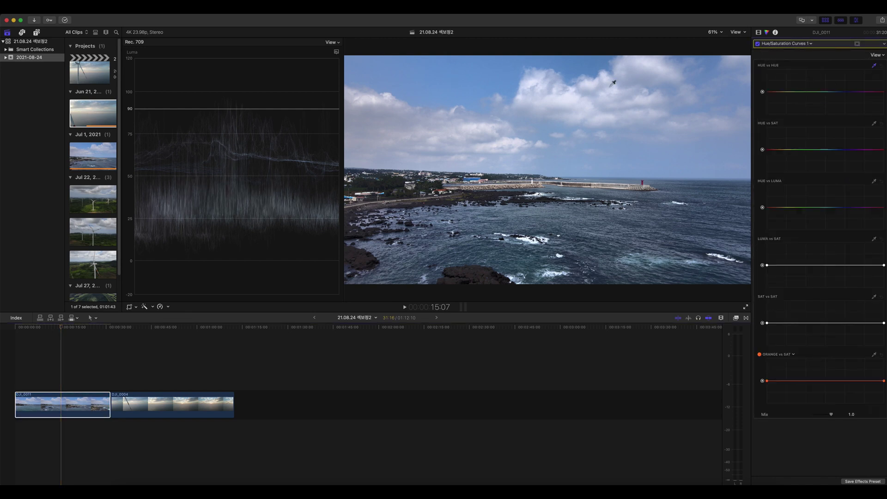
Step: Sample the sky into HUE vs HUE and shift its hue toward teal
left_click(470, 78)
left_click_drag(837, 93, 838, 98)
left_click_drag(837, 89, 836, 86)
left_click_drag(835, 86, 836, 86)
Step: Lower the teal sky's saturation with HUE vs SAT, compare on and off, then return to Resolve
left_click(874, 124)
left_click(443, 73)
left_click_drag(837, 150, 838, 159)
left_click(758, 44)
left_click(758, 43)
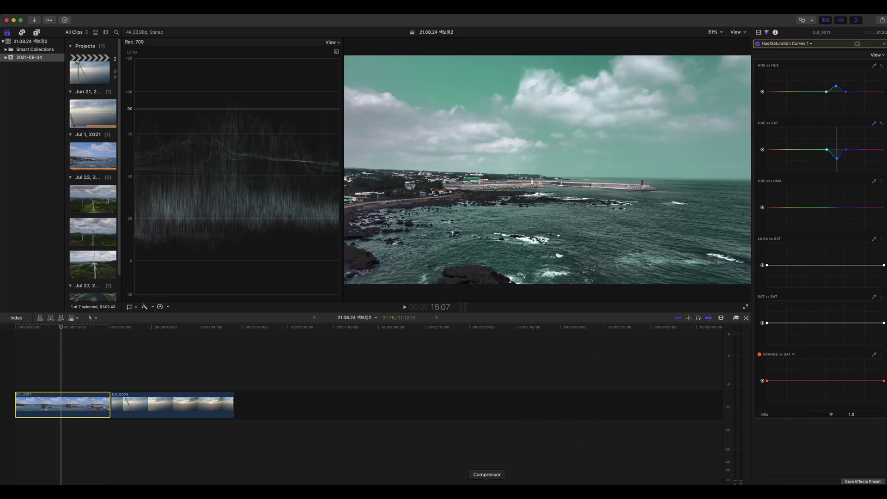
left_click(437, 491)
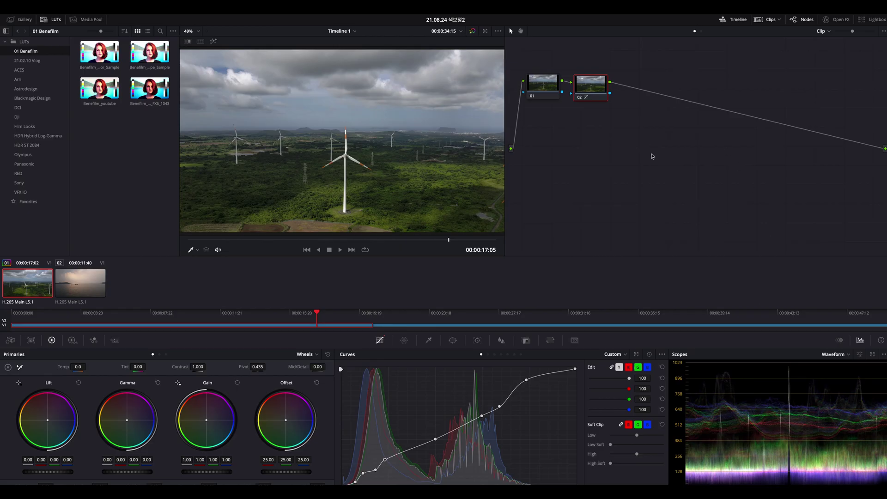
Step: Add serial node 03 and adjust a Color Warper point's saturation and hue
left_click(404, 341)
key("alt+s")
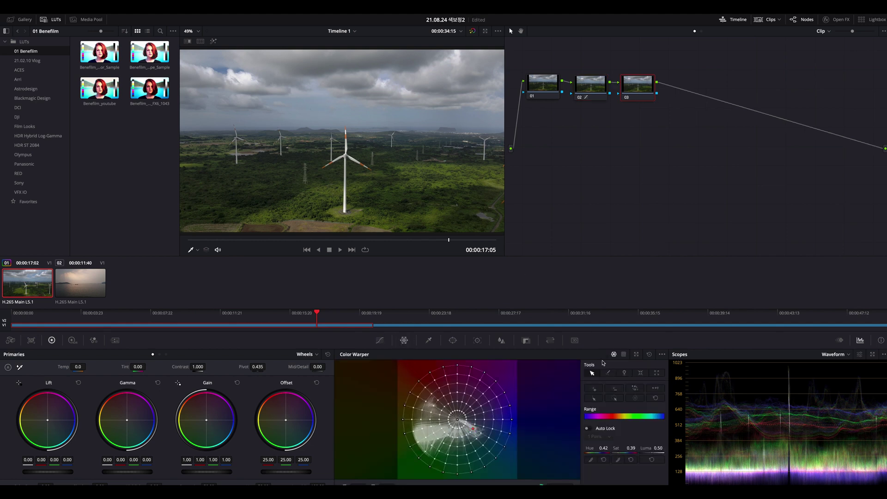
left_click_drag(628, 448, 886, 430)
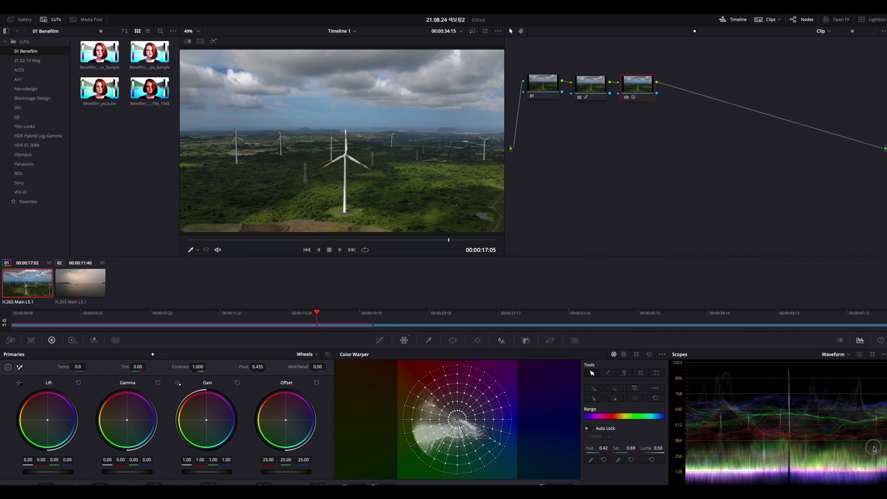
left_click_drag(600, 449, 707, 442)
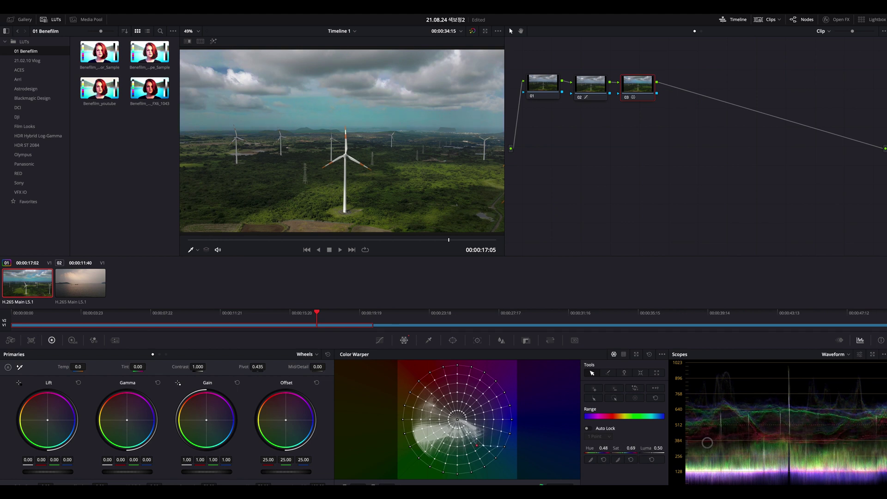
left_click_drag(707, 443, 666, 444)
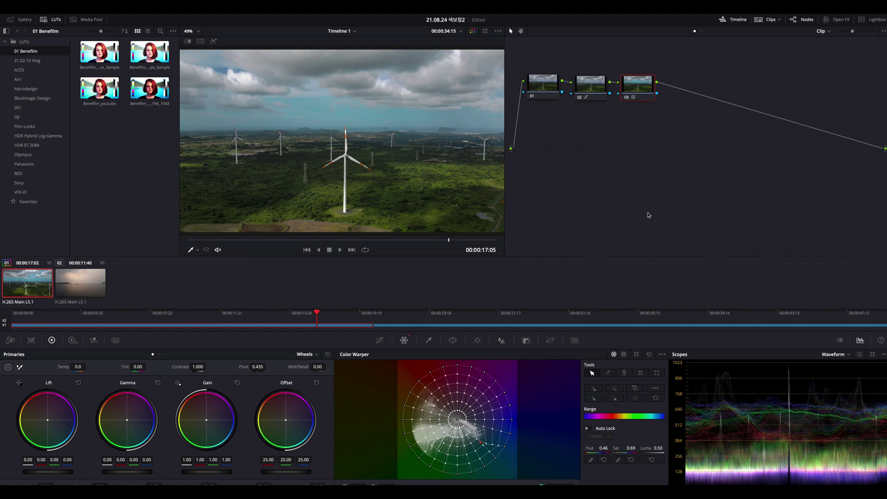
Step: Warp a sampled sky colour to Hue 0.77 and Sat 0.94, comparing with node 03 disabled
left_click(438, 183)
left_click_drag(422, 429, 415, 435)
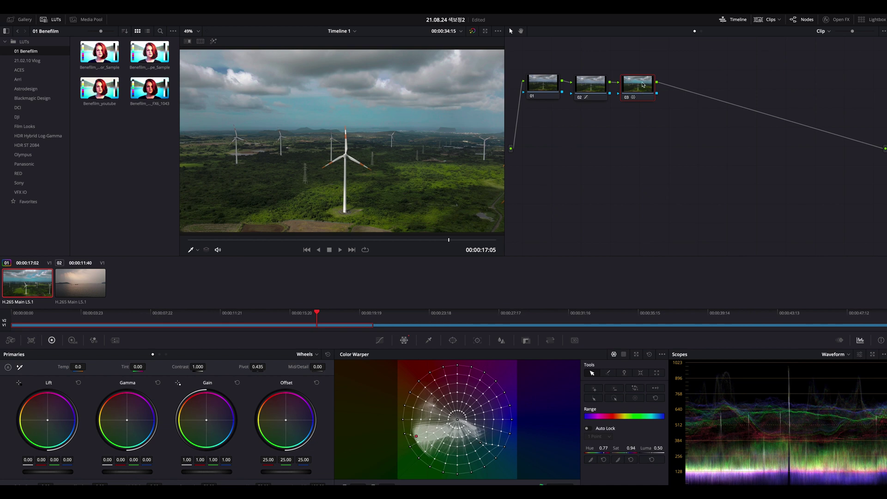
left_click(633, 98)
left_click(632, 100)
key("ctrl+d")
key("ctrl+d")
key("ctrl+d")
key("ctrl+d")
key("ctrl+Up")
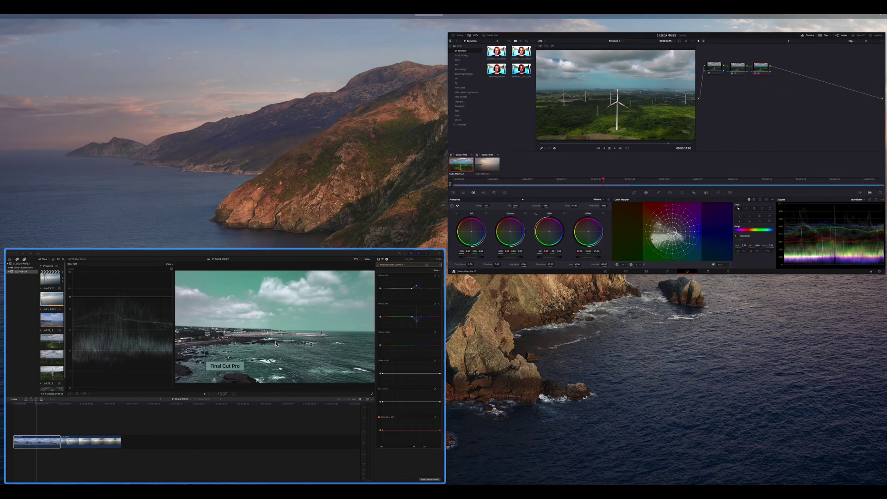
Step: In Final Cut Pro, jump to the sunset frame at 53:22 and select the DJI_0004 turbine clip
left_click(290, 338)
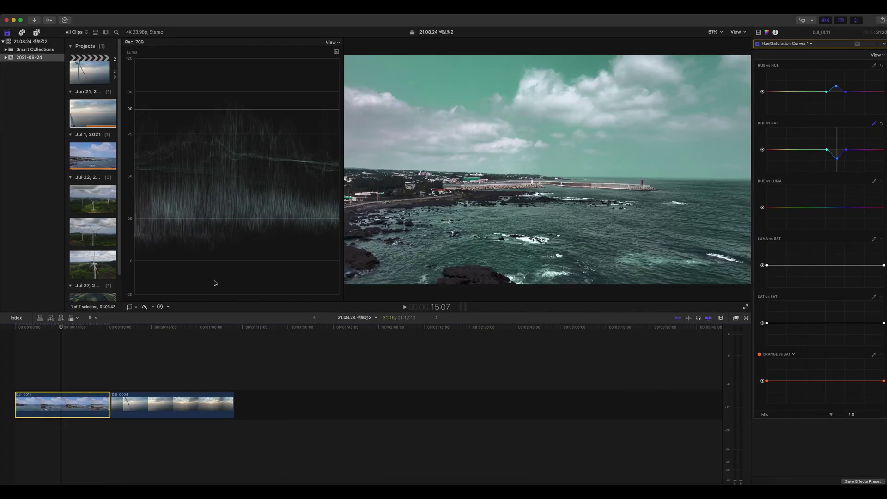
left_click(178, 328)
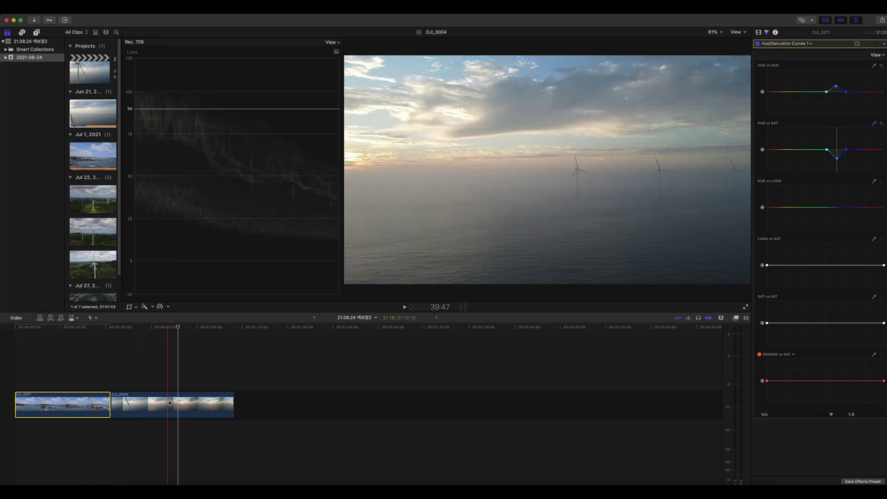
left_click(147, 405)
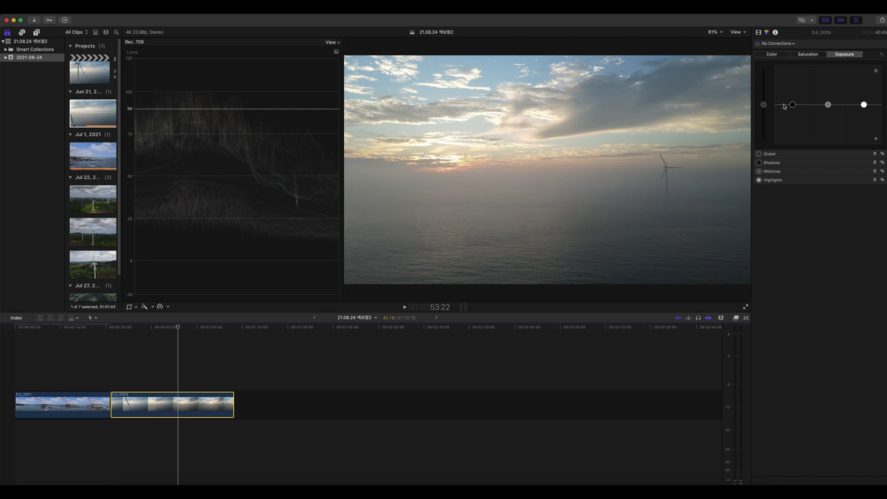
left_click(787, 46)
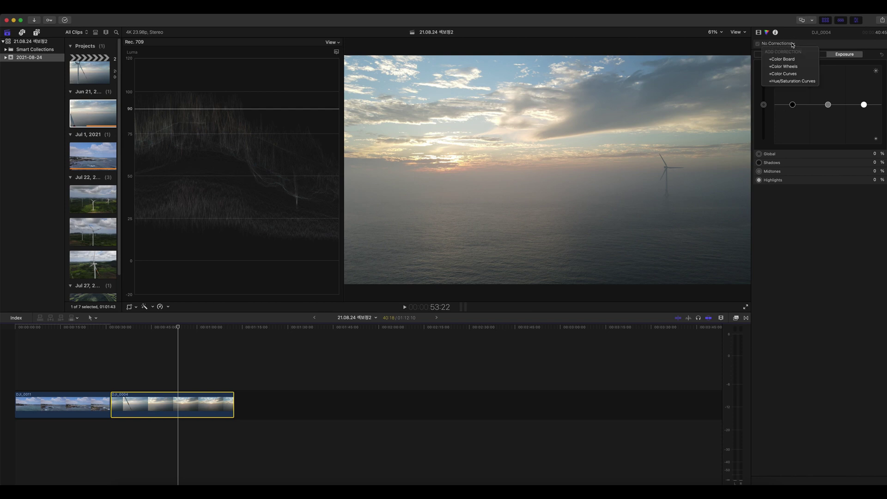
Step: Add Color Curves to DJI_0004 and place three points on the luma curve at a turbine close-up
left_click(797, 73)
left_click_drag(174, 328, 124, 333)
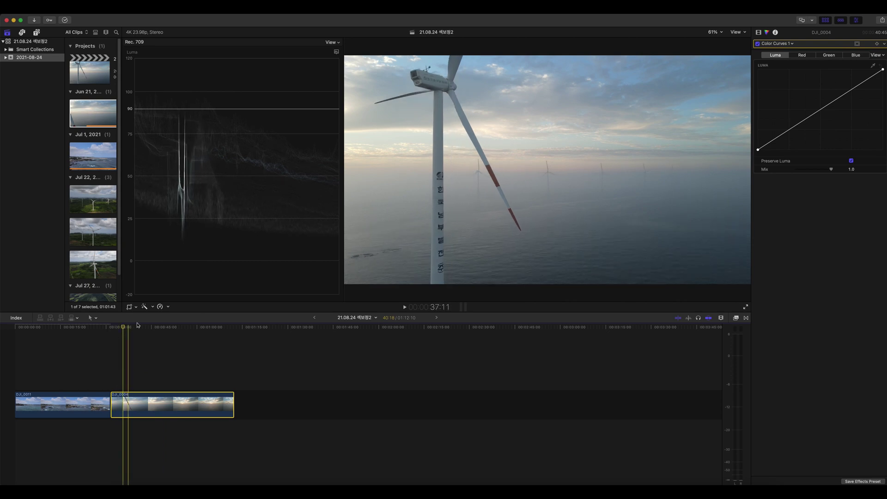
left_click(851, 90)
left_click(820, 110)
left_click(790, 130)
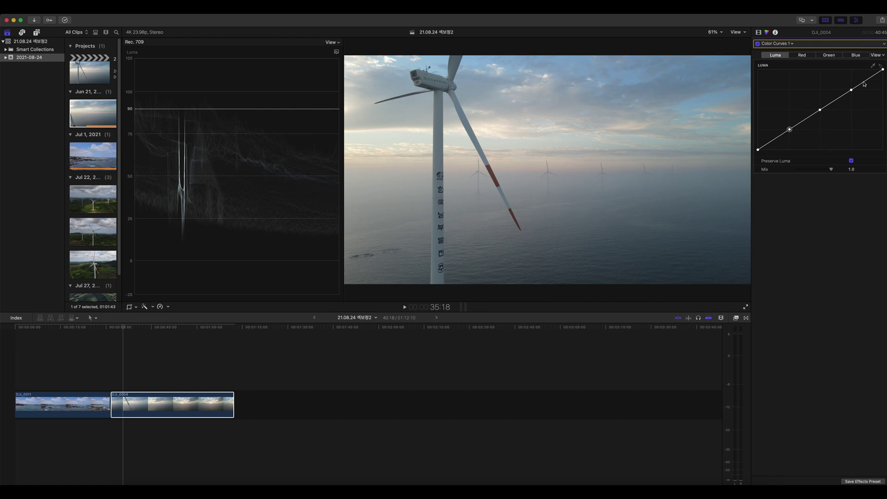
Step: Tame the highlight points, lower the shadow point and pull the black point in, then play to review
left_click_drag(866, 82, 864, 79)
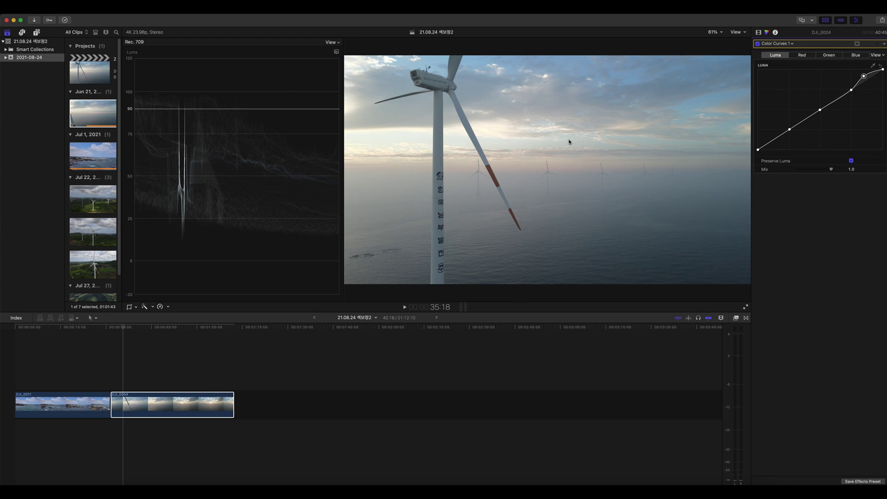
left_click(851, 91)
left_click_drag(852, 91, 851, 92)
left_click_drag(835, 102, 837, 99)
left_click_drag(790, 130, 792, 133)
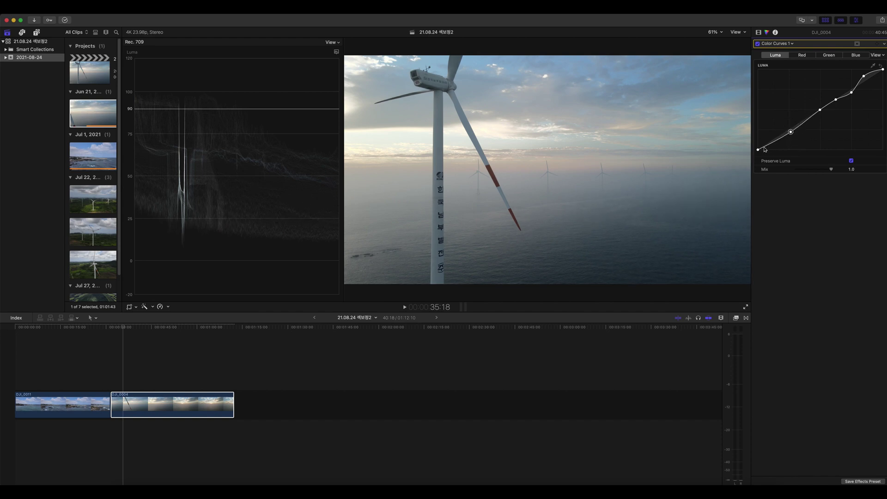
left_click_drag(758, 149, 764, 149)
key("shift+slash")
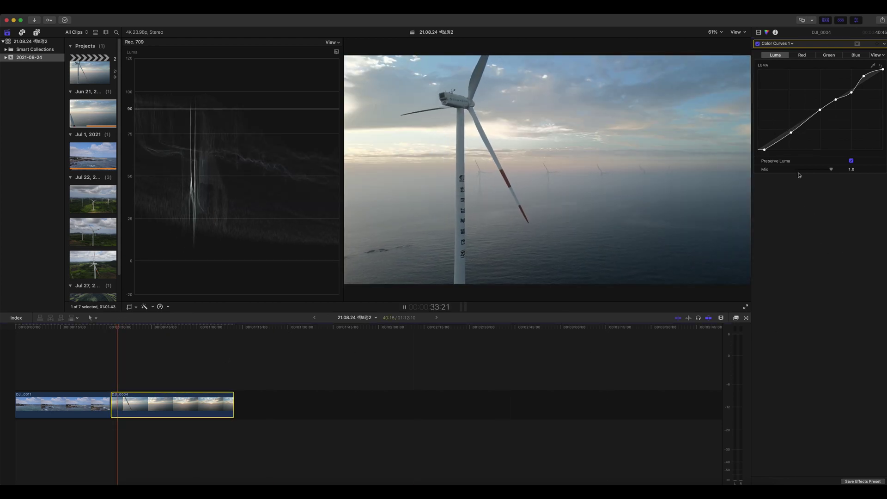
left_click(758, 44)
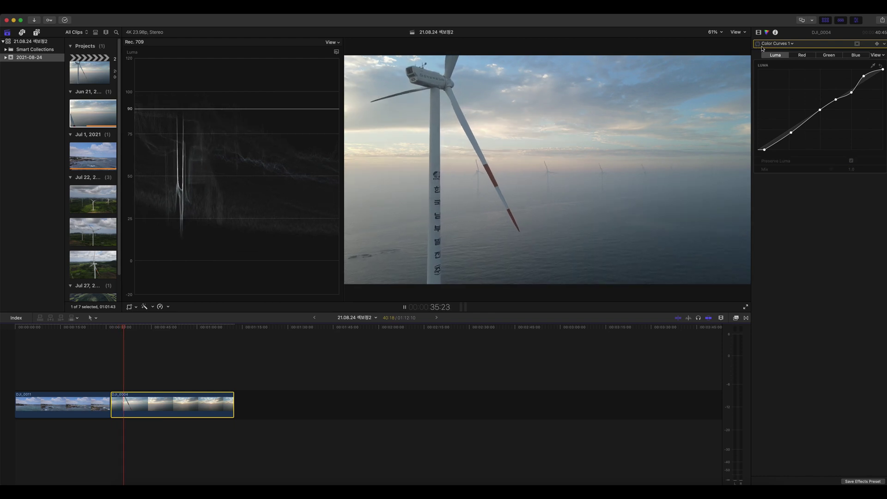
left_click(758, 44)
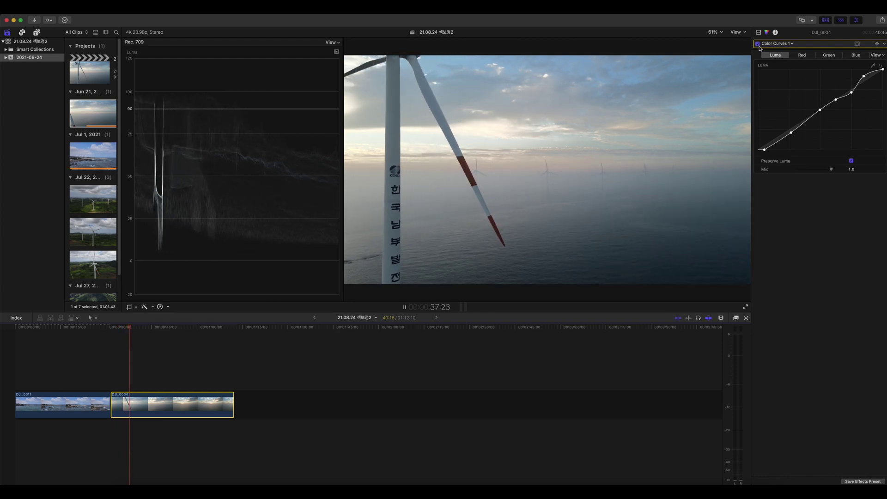
left_click(758, 44)
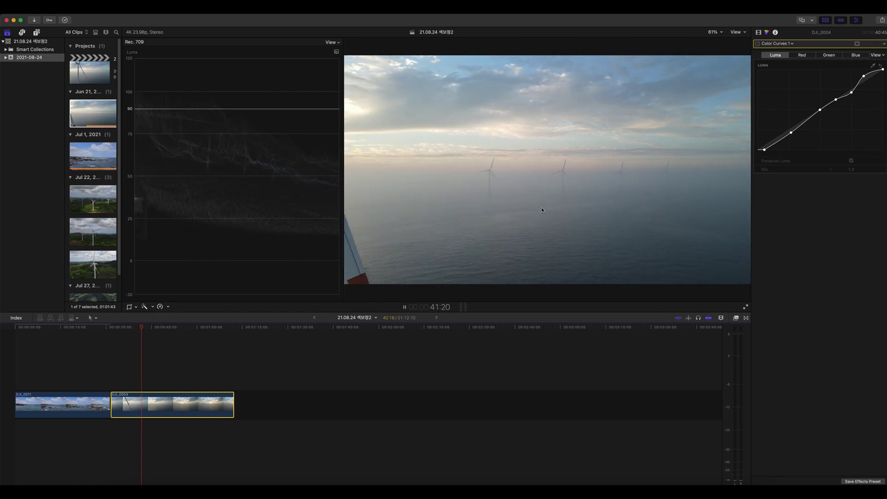
left_click(757, 44)
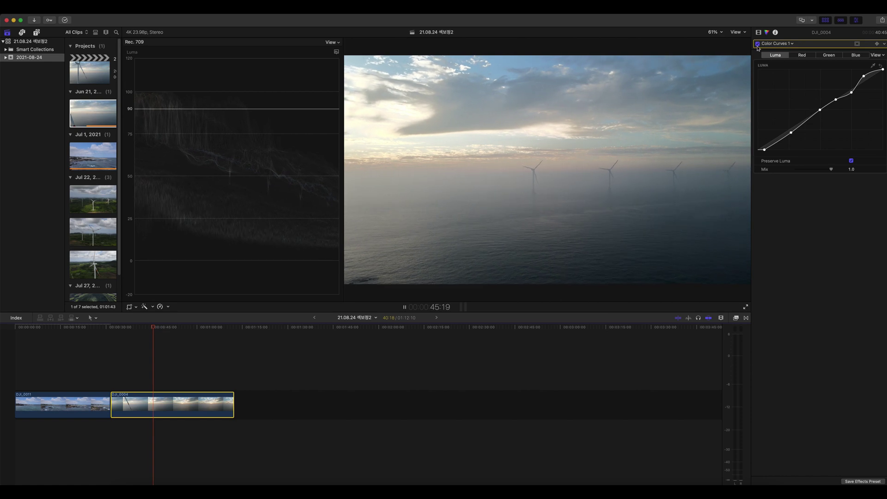
left_click(758, 44)
left_click(757, 44)
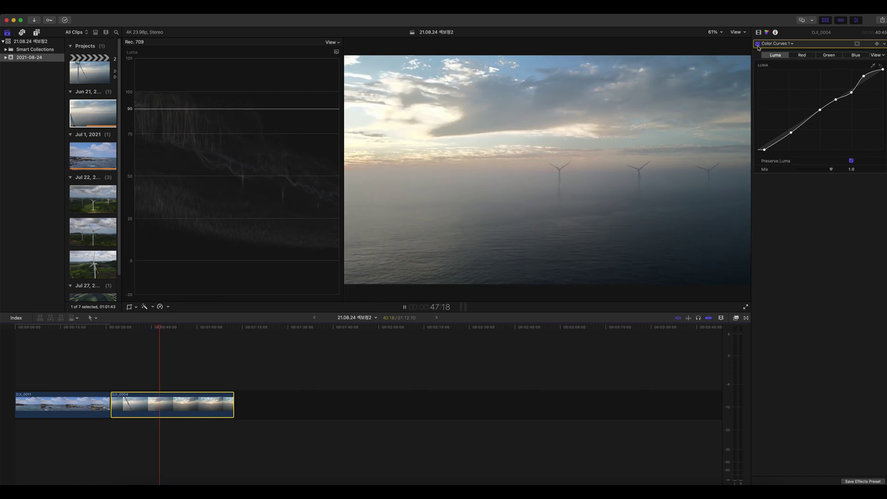
left_click(757, 44)
left_click(758, 44)
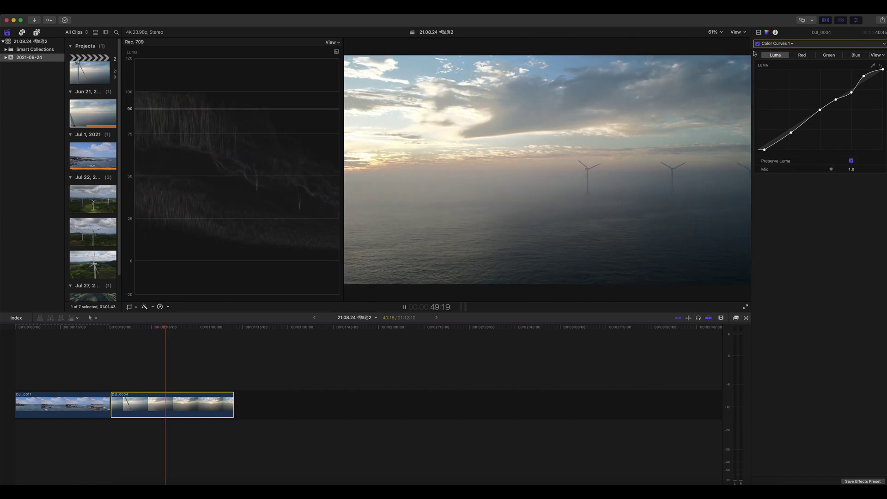
key("space")
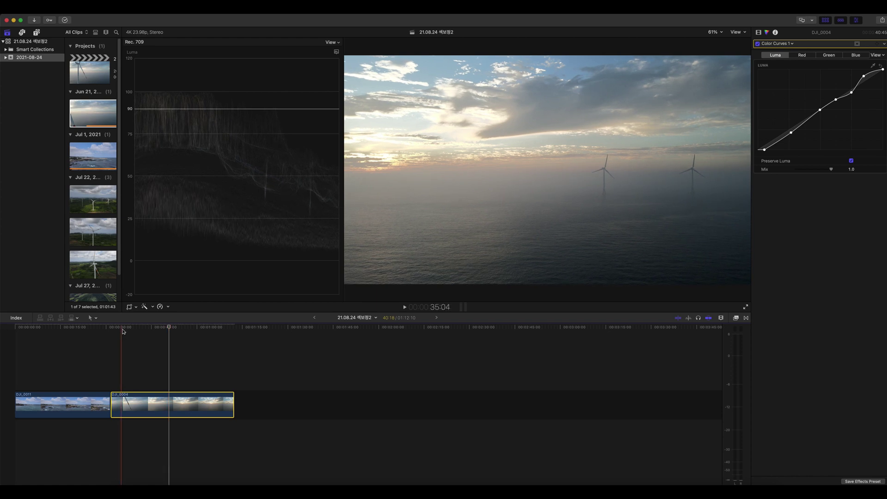
left_click(131, 327)
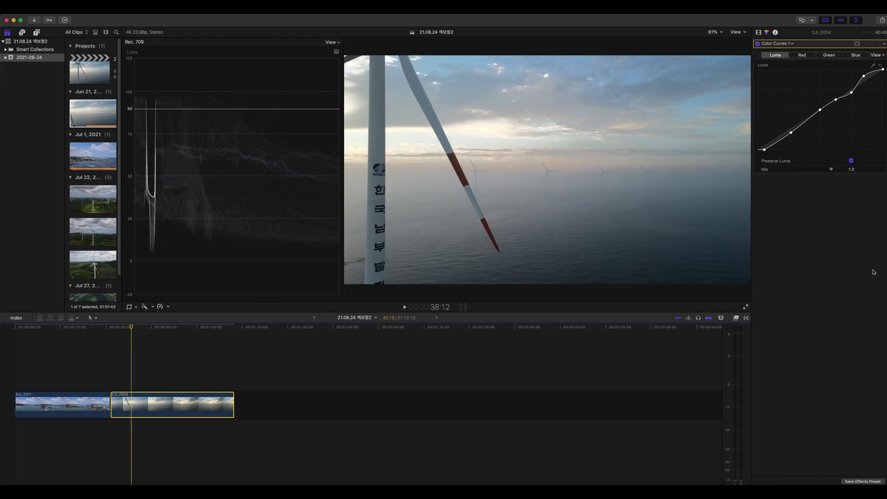
left_click(791, 45)
Step: Add Color Wheels to the turbine clip and set Temperature to 8199
left_click(801, 86)
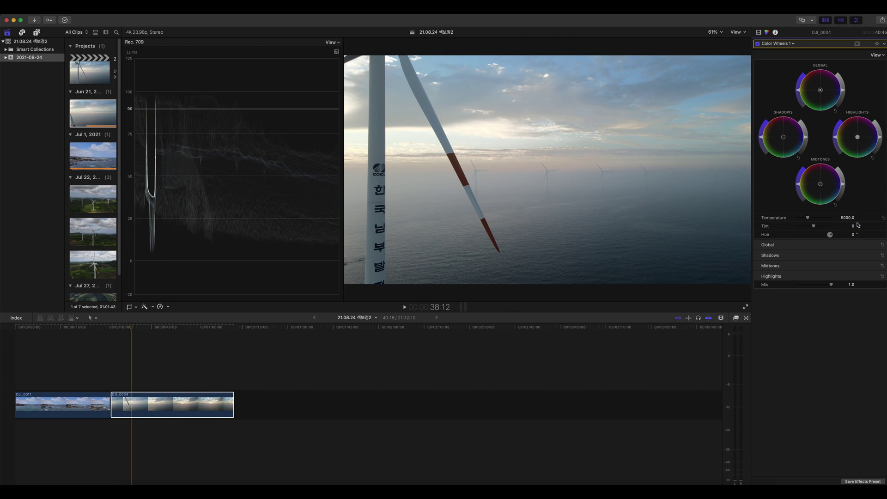
left_click_drag(848, 220, 847, 216)
left_click_drag(847, 220, 847, 219)
left_click_drag(816, 219, 820, 221)
left_click_drag(824, 221, 826, 220)
Step: Raise Tint to 16.9 and toggle the warm grade off and on to compare
left_click(853, 226)
left_click_drag(854, 226, 859, 226)
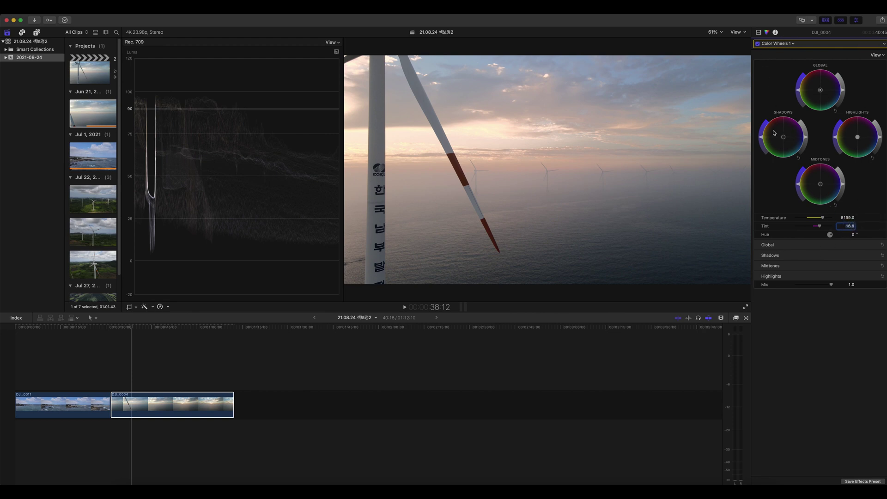
left_click(757, 44)
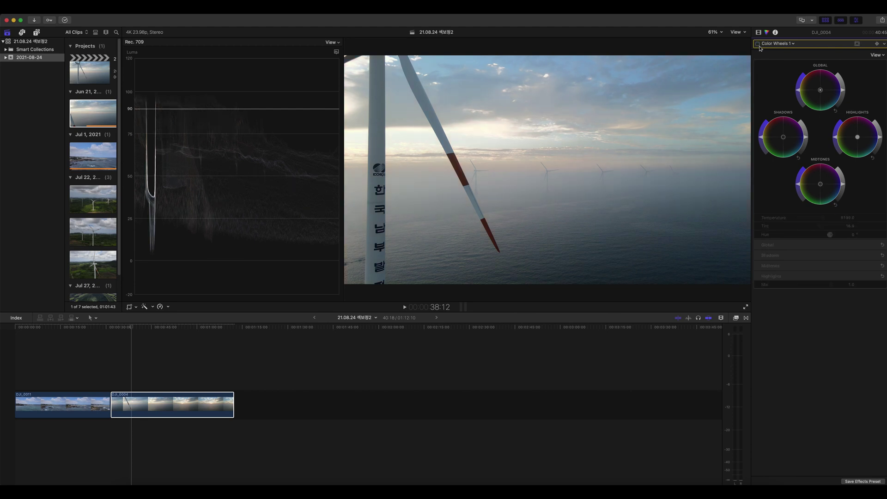
left_click(758, 43)
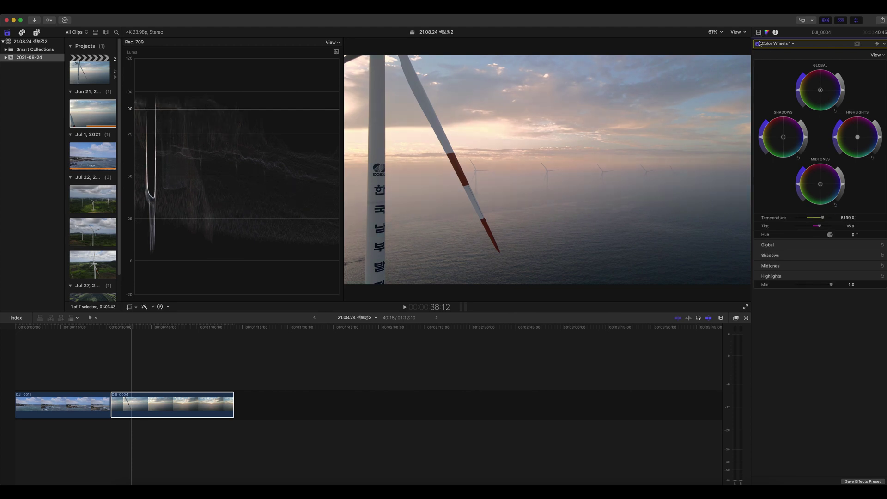
left_click(758, 44)
left_click(758, 44)
left_click(757, 44)
left_click(758, 44)
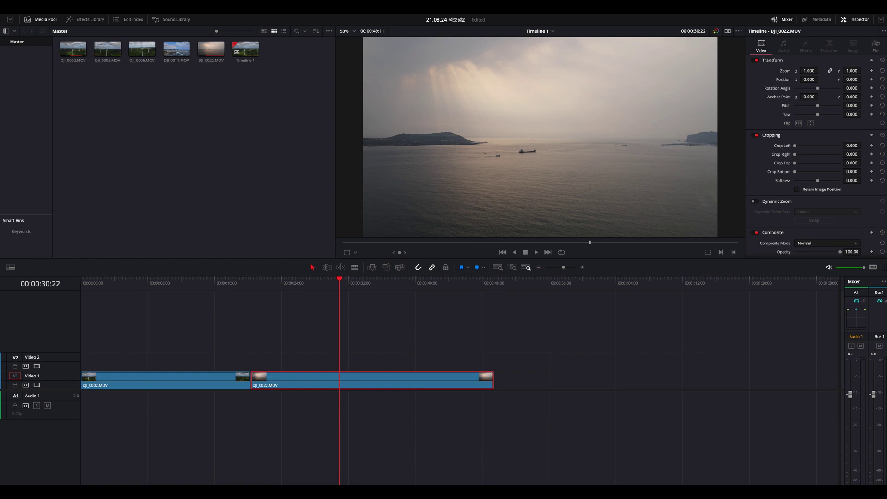
Step: Open DJI_0022 on the Color page and place four points along node 01's custom curve
key("shift+6")
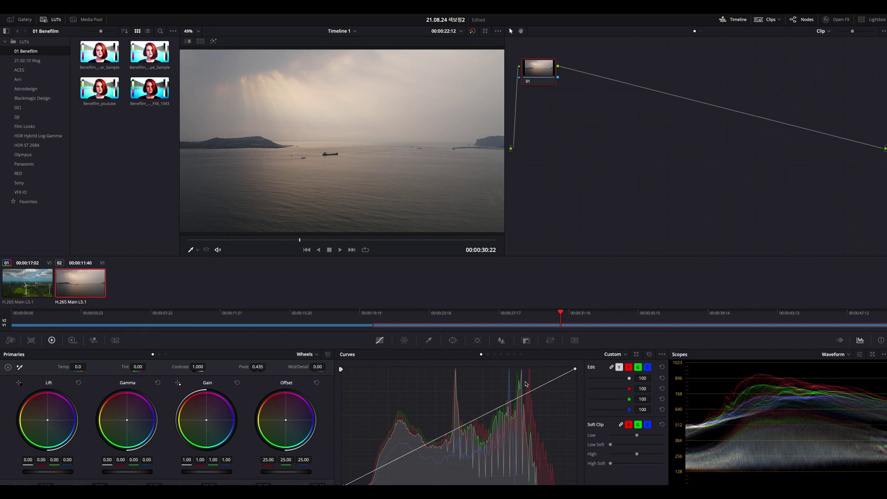
left_click(537, 389)
left_click(485, 417)
left_click(433, 441)
left_click(387, 463)
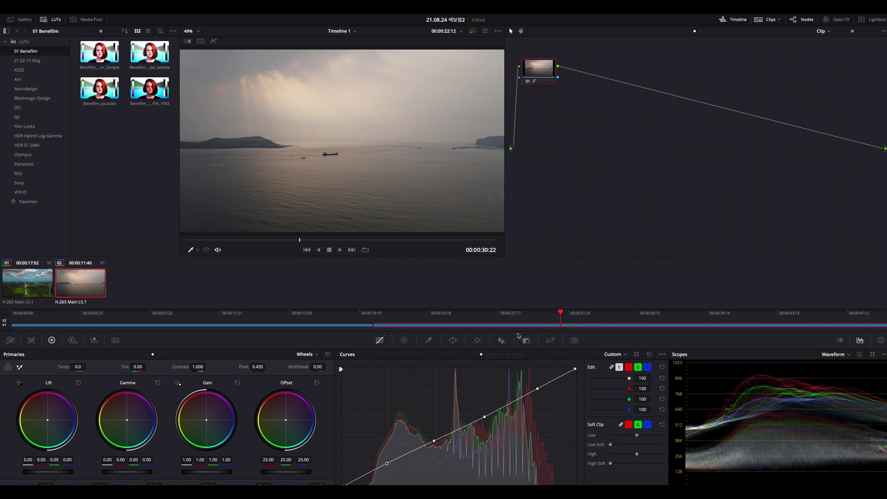
Step: Bend the curve up through the highlights, deepen the shadow point, and raise Temp to about 1050
left_click_drag(538, 389, 551, 373)
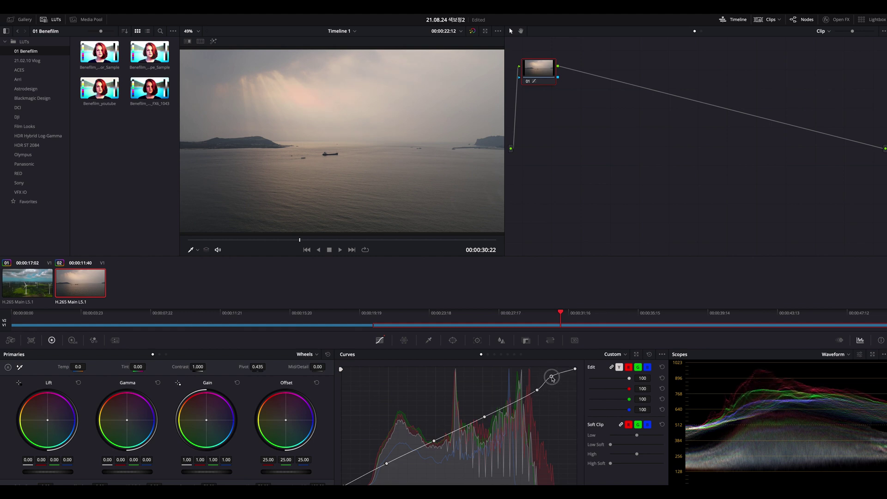
left_click_drag(537, 390, 503, 411)
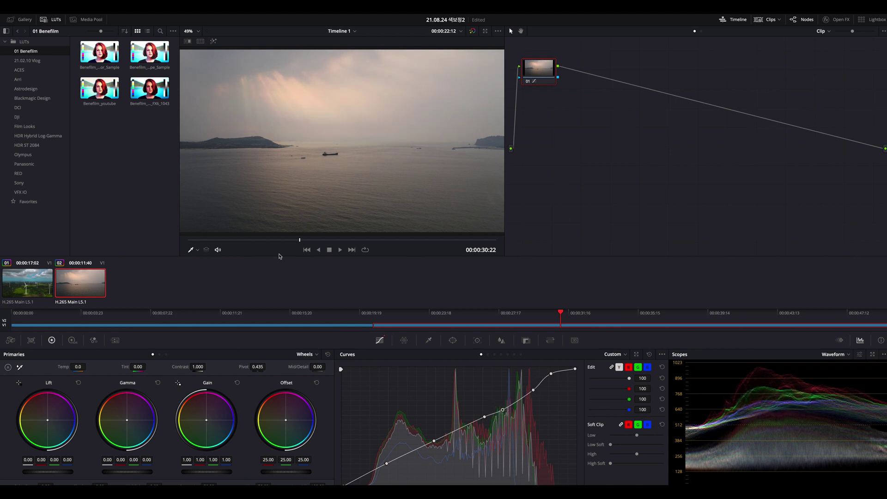
left_click_drag(387, 464, 391, 469)
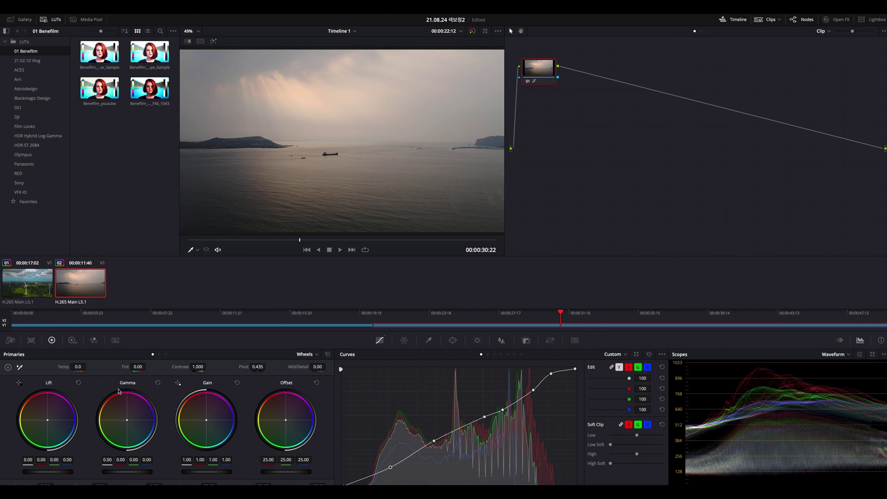
left_click_drag(77, 366, 175, 365)
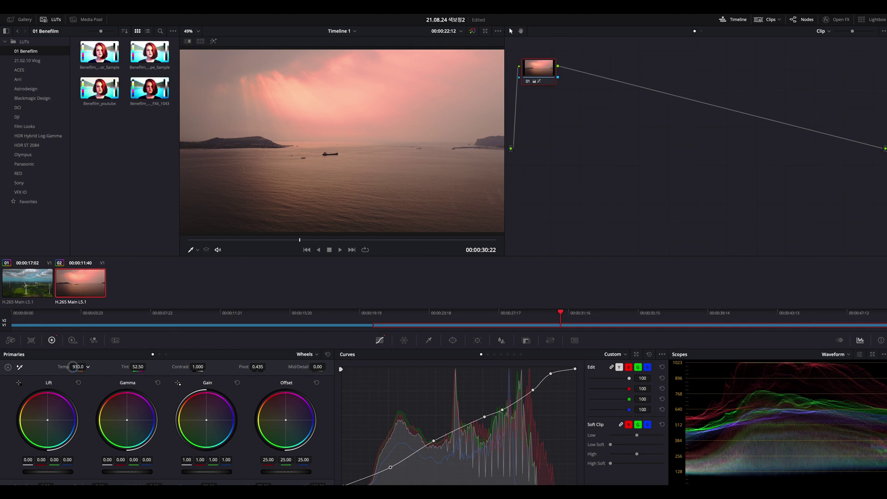
Step: Pull Temp back to 680 and Tint to 50, then bypass the grade to compare
left_click_drag(83, 367, 64, 367)
left_click_drag(144, 371, 133, 370)
left_click_drag(75, 372, 73, 372)
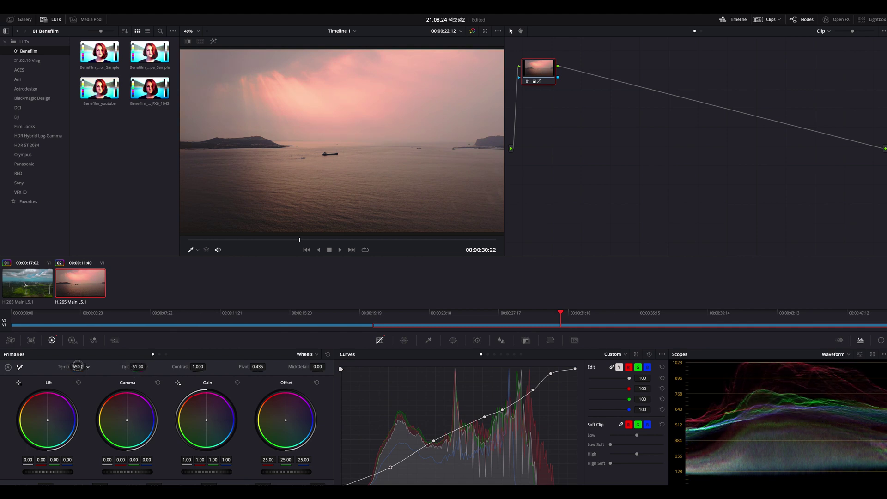
left_click_drag(136, 369, 133, 369)
key("shift+d")
key("shift+d")
key("shift+d")
key("shift+d")
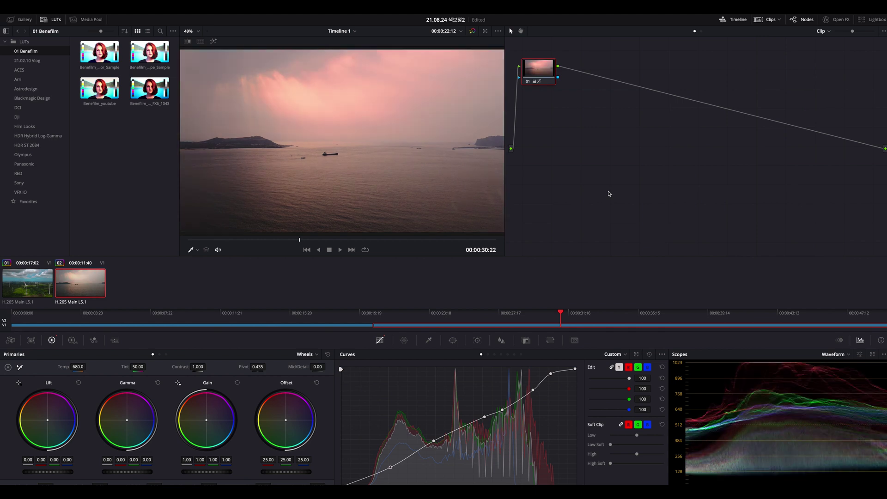